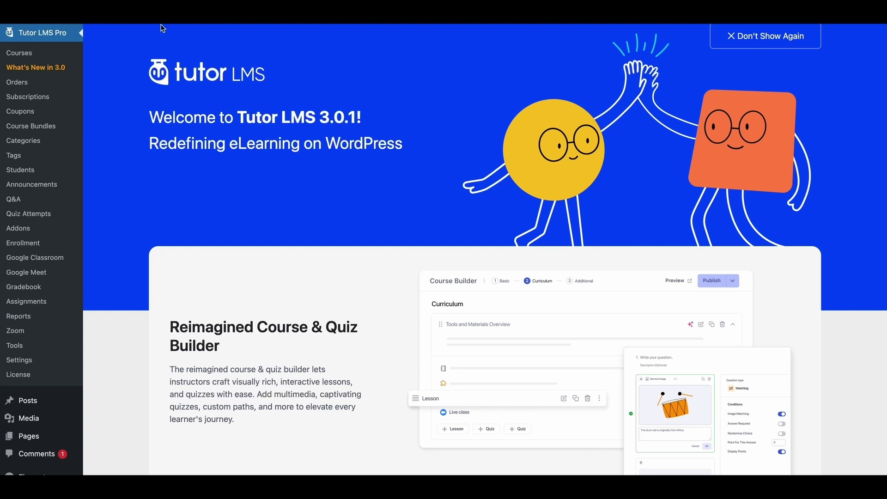
From the Courses list, start a new course in the Course Builder.
click(23, 55)
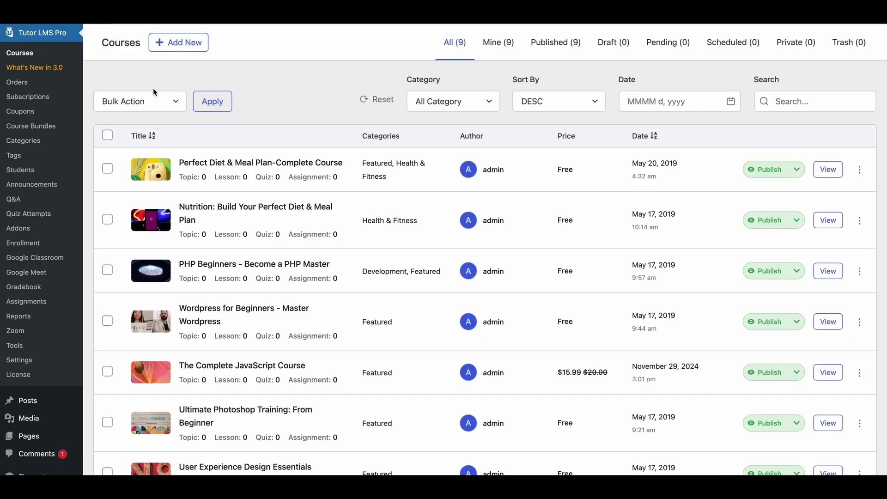
click(177, 44)
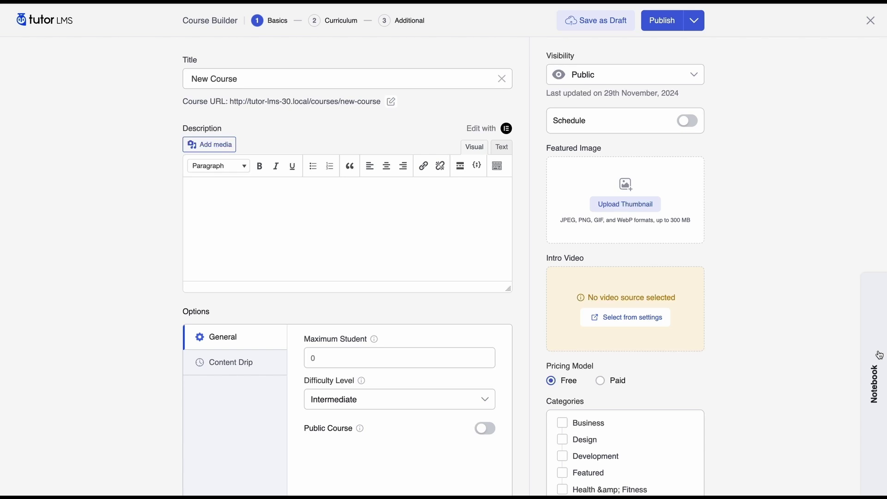
Replace 'New Course' with the title 'JavaScript 101: Get Started with JavaScript' from the notes.
click(876, 356)
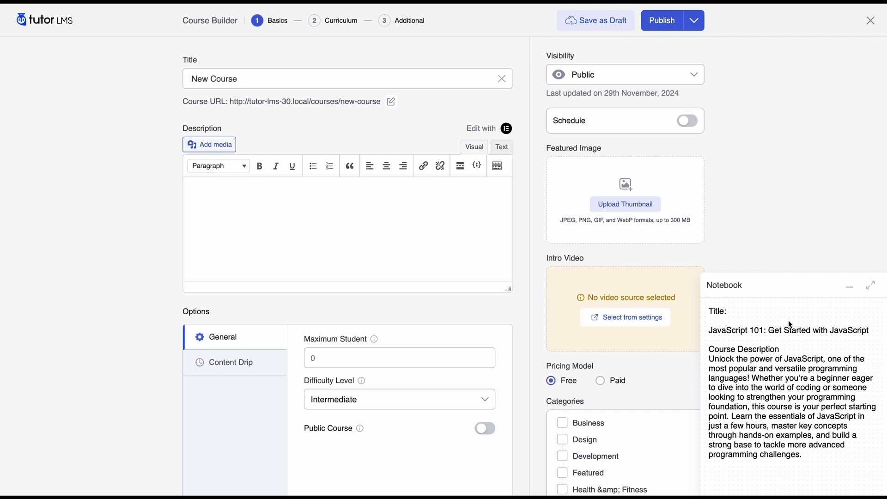
triple_click(717, 331)
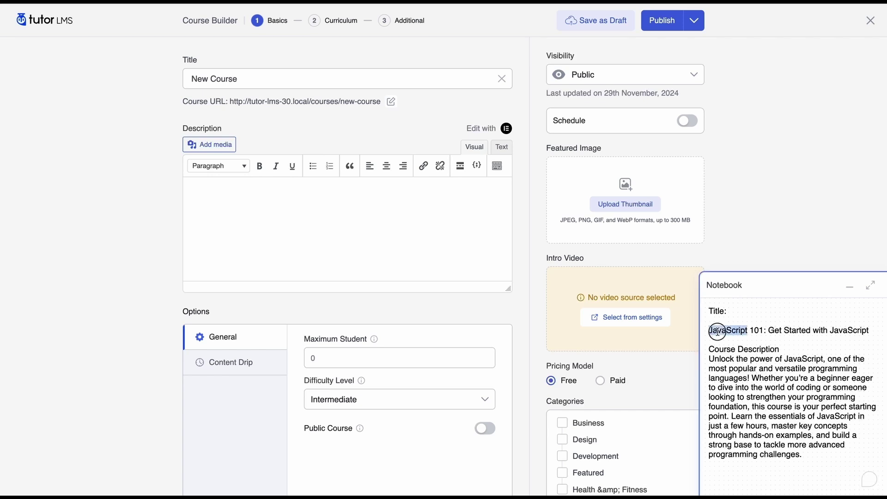
key(ctrl+c)
triple_click(317, 80)
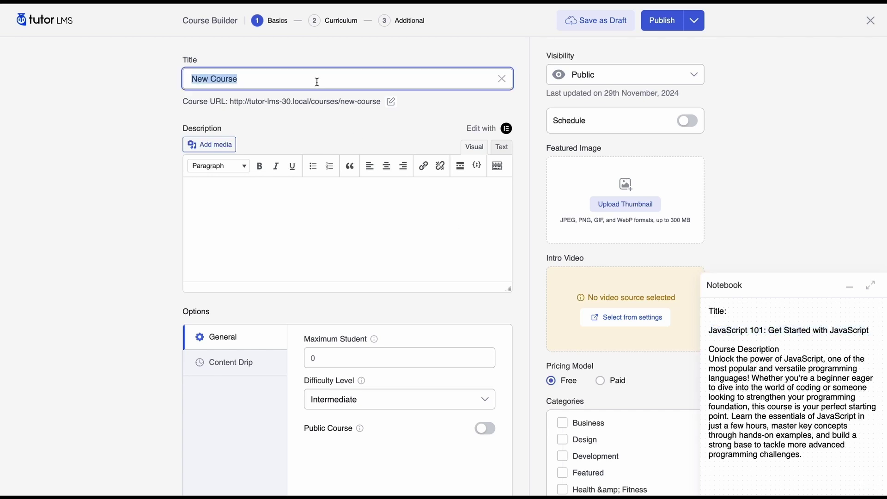
key(ctrl+v)
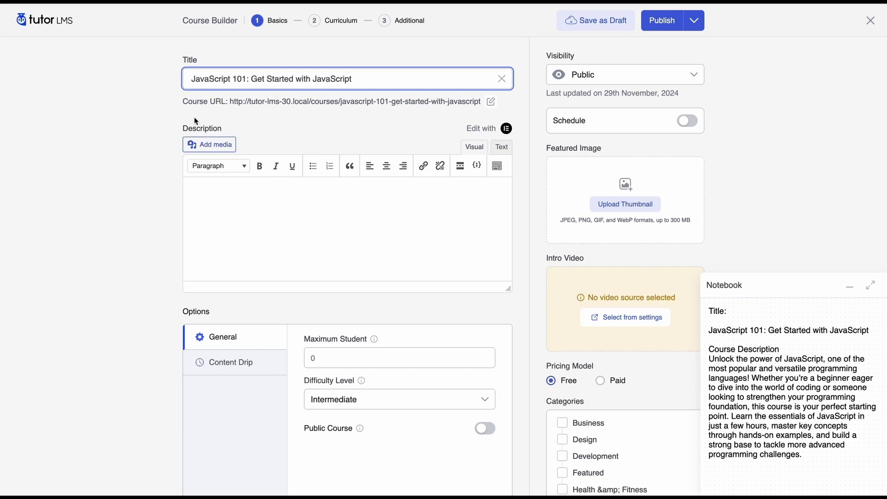
Paste the JavaScript overview paragraph from the notes into the course description.
mouse_move(709, 359)
mouse_down()
mouse_move(801, 458)
mouse_move(707, 359)
mouse_up()
click(801, 458)
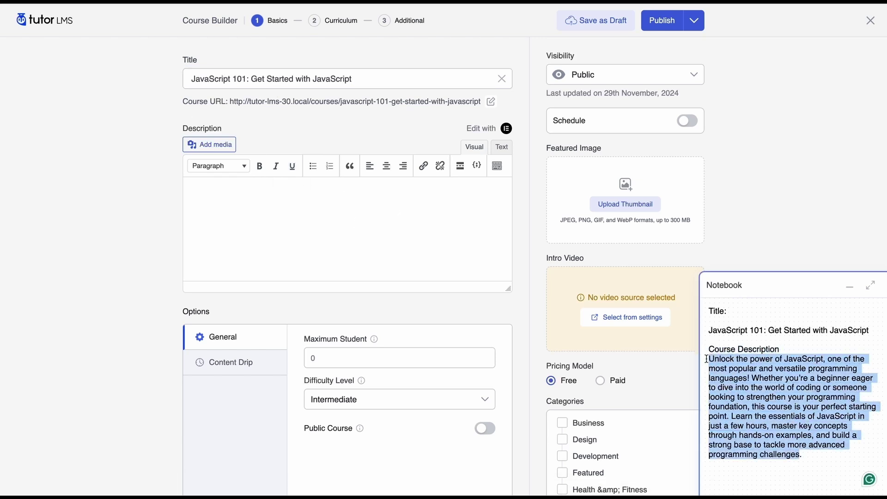
click(319, 217)
key(ctrl+v)
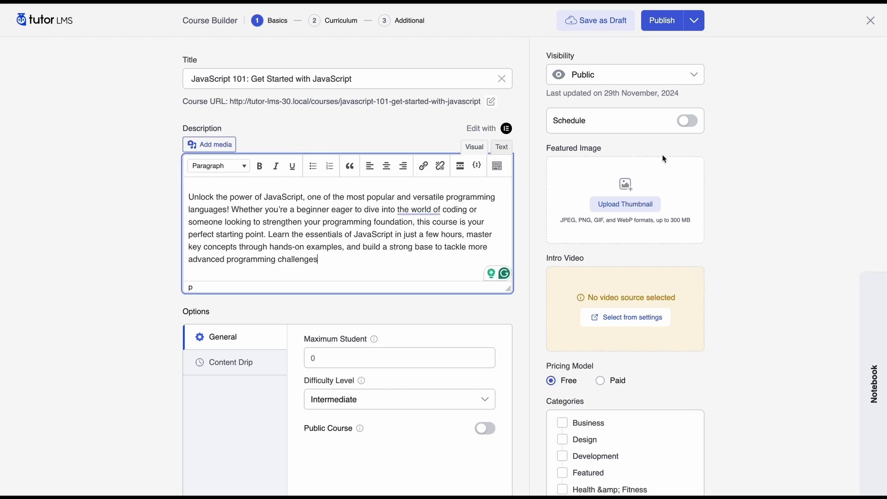
Scroll down to the Featured Image section to give the course its code-screenshot thumbnail.
click(24, 319)
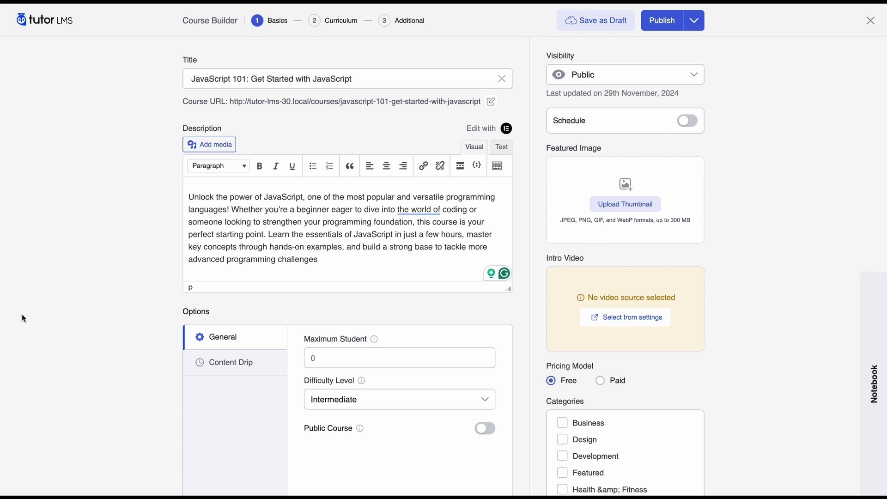
scroll(24, 318, down, 2)
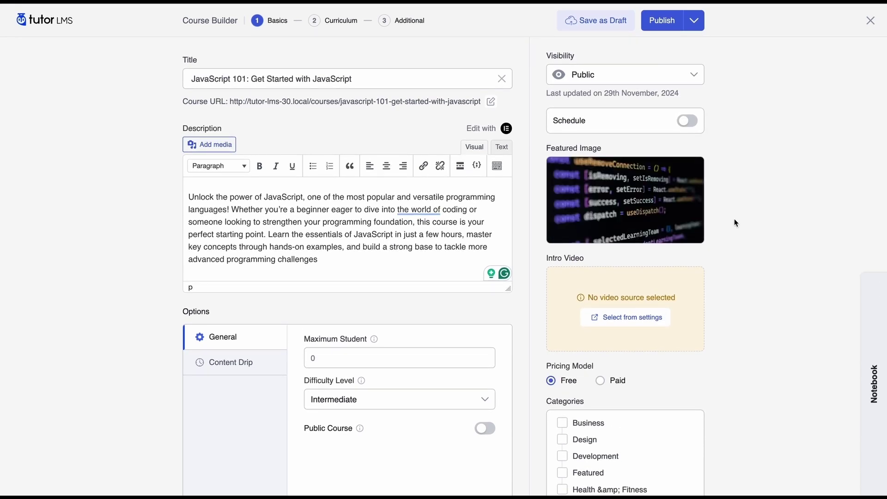
mouse_move(645, 238)
scroll(625, 371, down, 3)
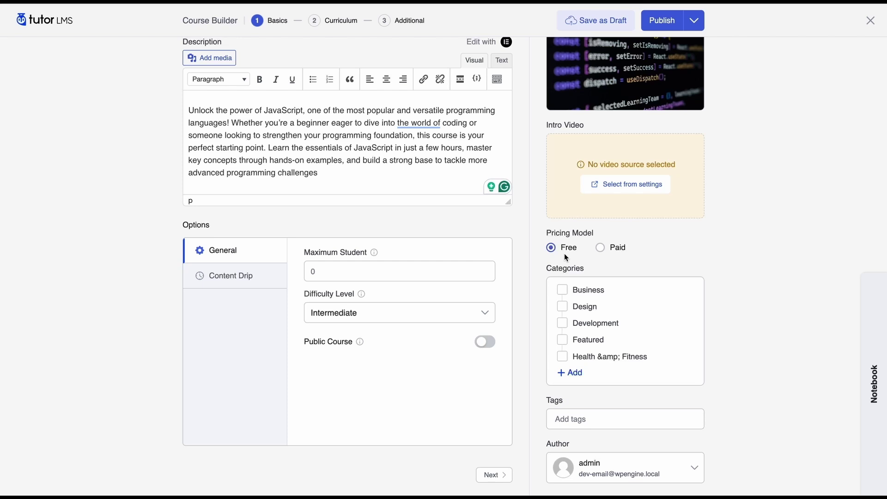
Set the Pricing Model to Paid with regular price 20 and sale price 15.99.
click(601, 248)
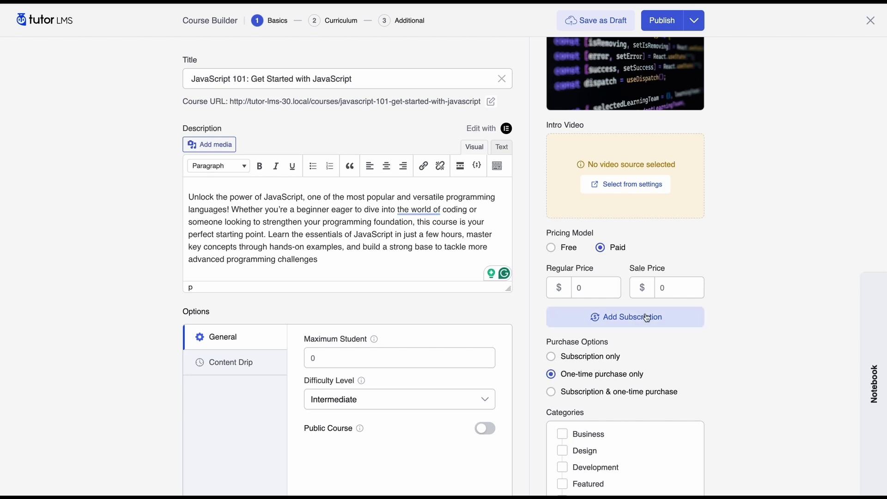
click(583, 290)
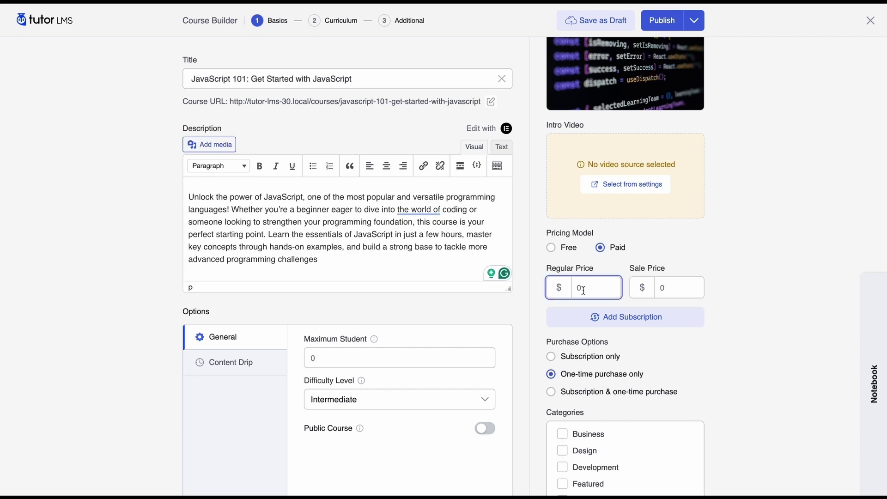
text(20)
click(669, 286)
text(15.99)
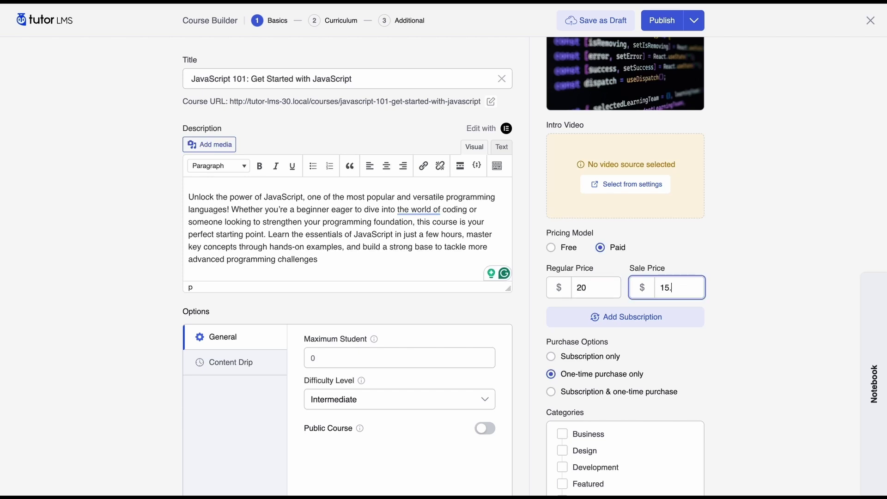
click(752, 298)
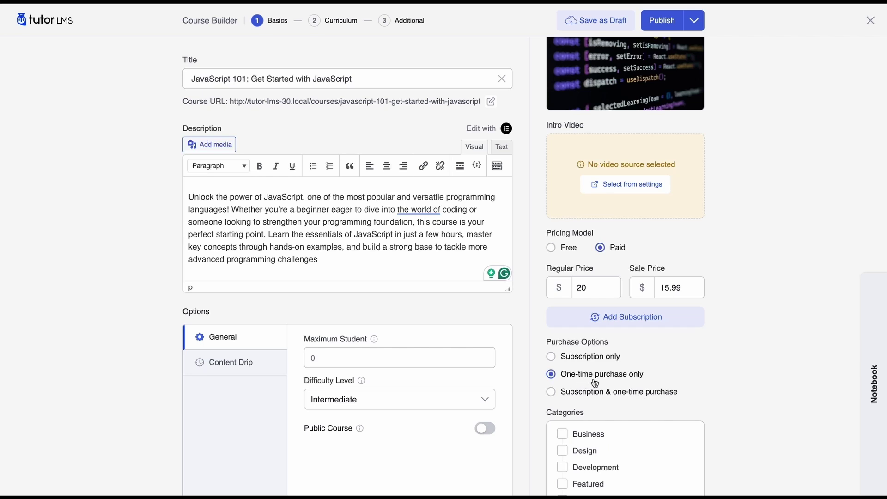
Put the course in the Development category and set Maximum Student to 30.
scroll(563, 315, down, 2)
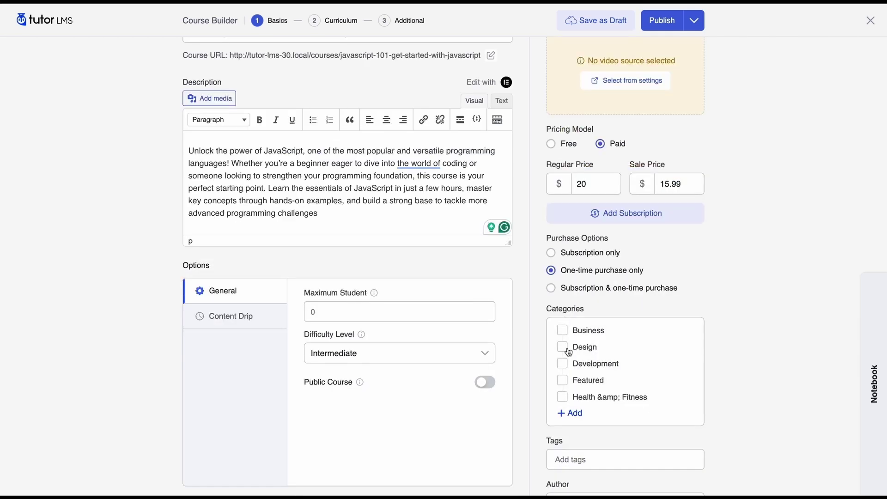
click(563, 364)
scroll(380, 207, down, 1)
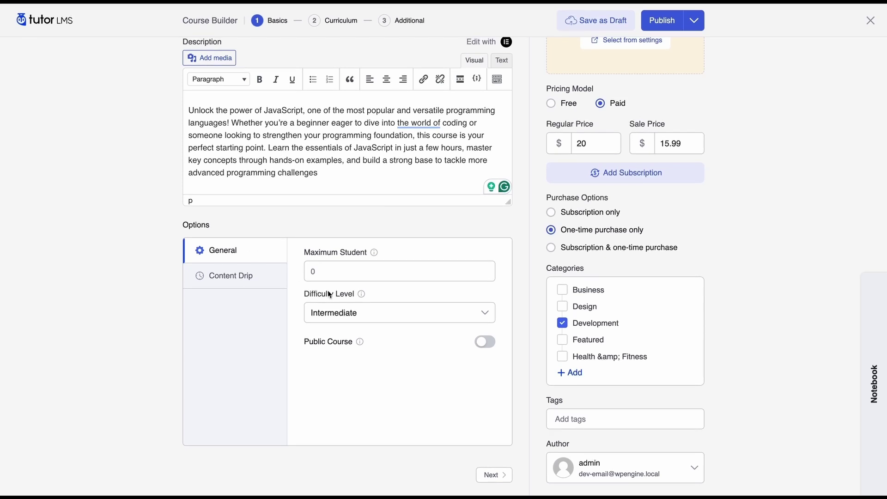
click(342, 277)
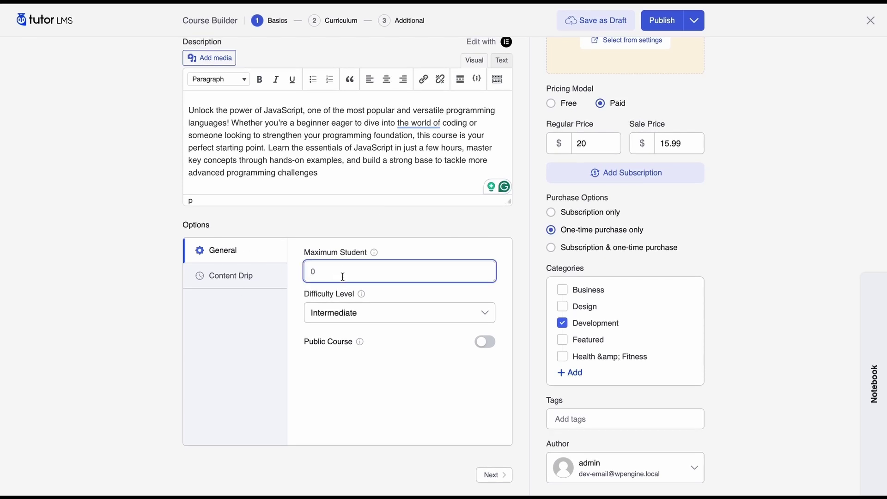
text(30)
click(302, 311)
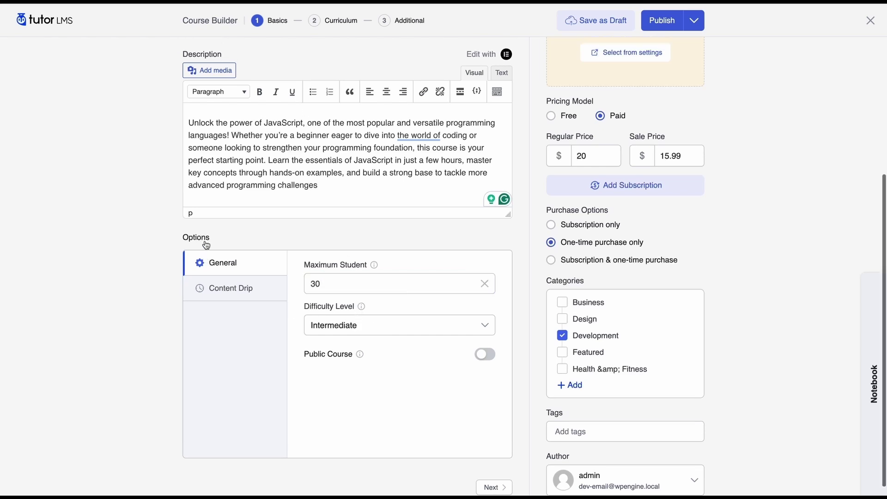
Set the course Difficulty Level to Beginner.
scroll(259, 217, up, 3)
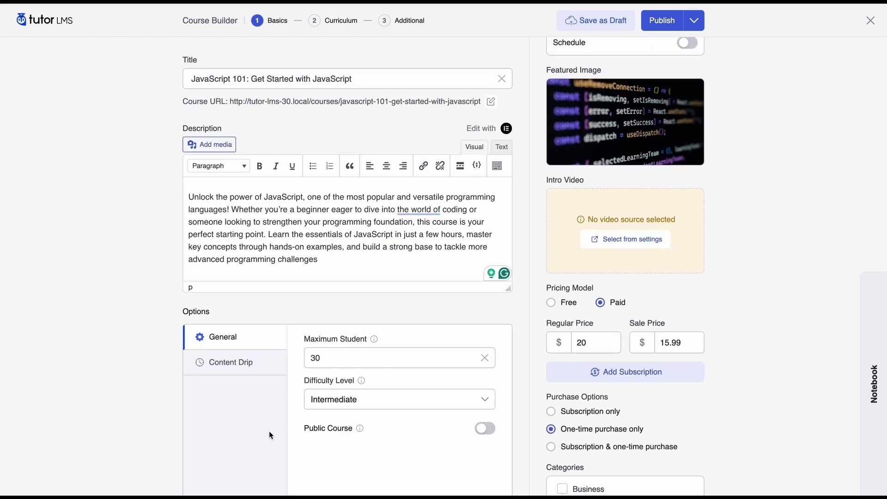
scroll(270, 434, down, 3)
click(384, 400)
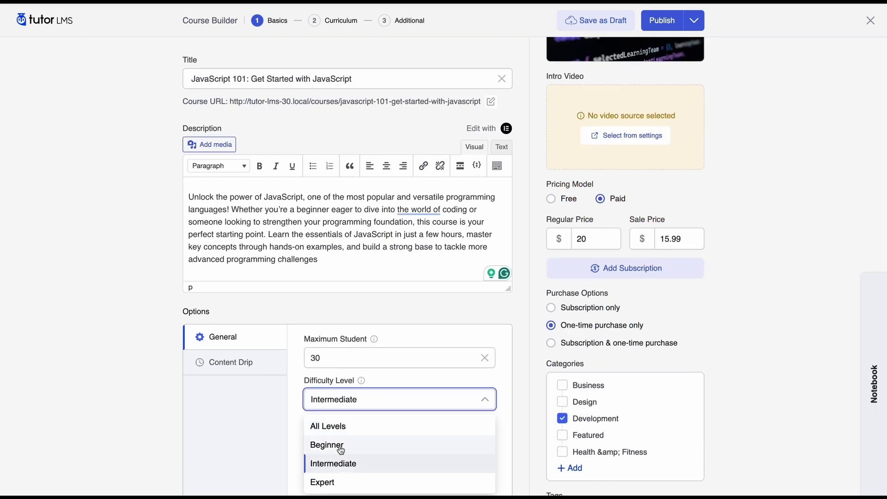
click(341, 446)
scroll(376, 340, down, 2)
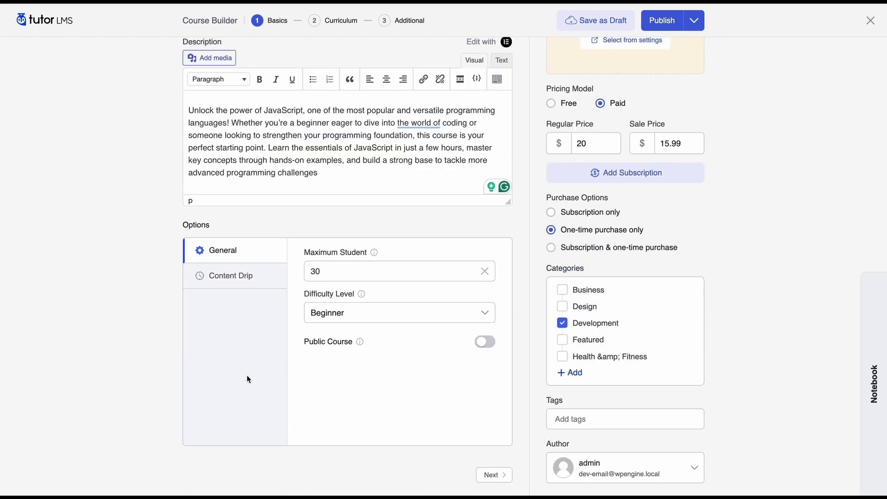
click(215, 272)
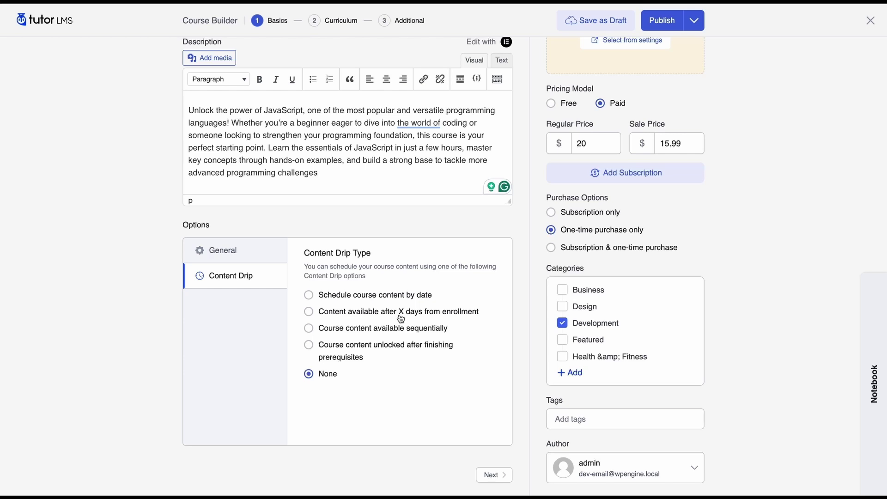
Choose the Content Drip option 'Content available after X days from enrollment'.
click(400, 316)
click(374, 334)
click(357, 352)
click(308, 312)
scroll(323, 420, down, 1)
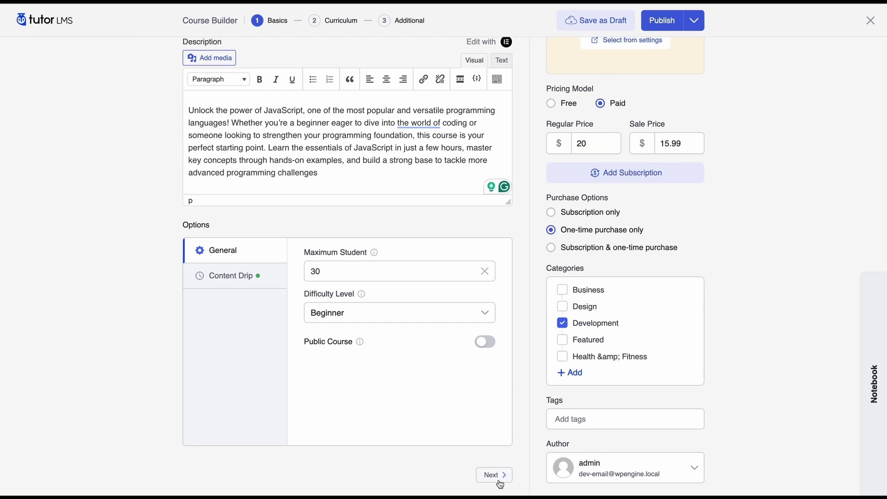
Go to the Curriculum step and add a new topic.
click(497, 481)
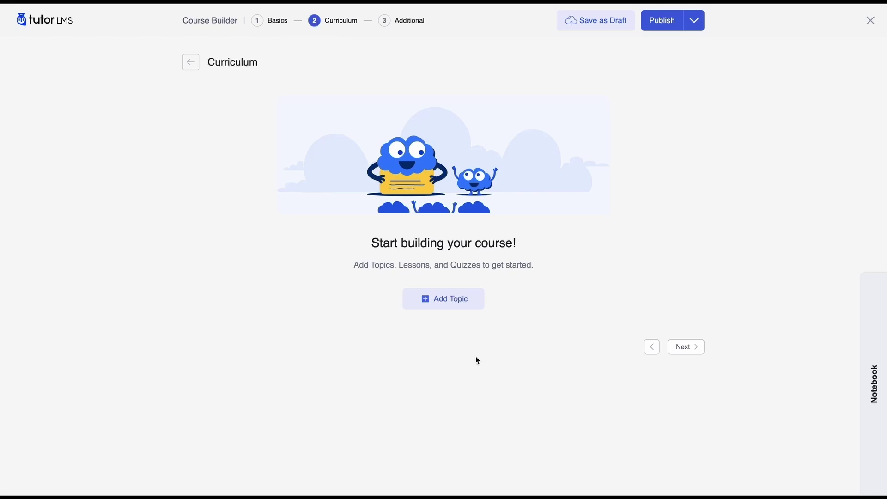
click(273, 22)
click(340, 21)
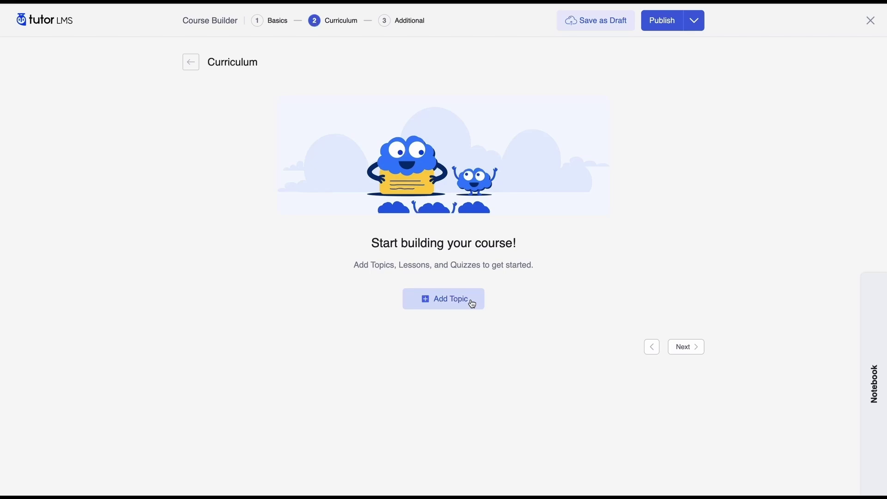
click(441, 305)
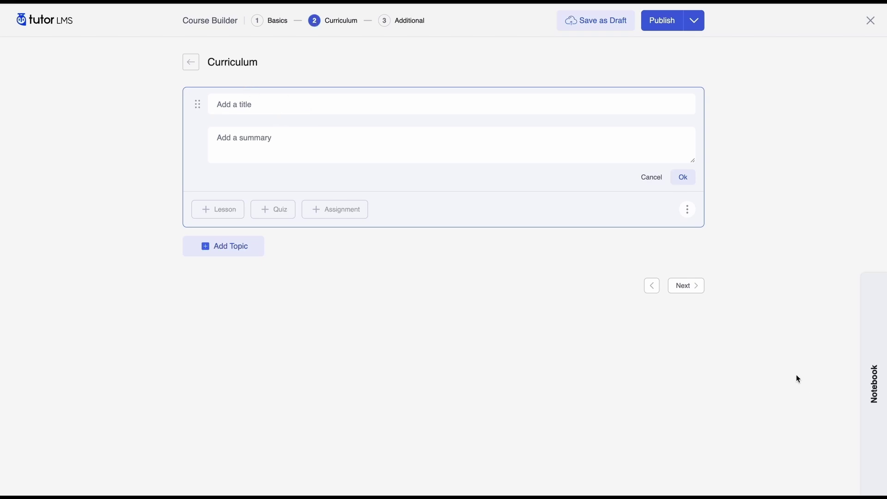
Name the topic 'Topic 1: JavaScript Basics', save it, and add a lesson under it.
click(866, 336)
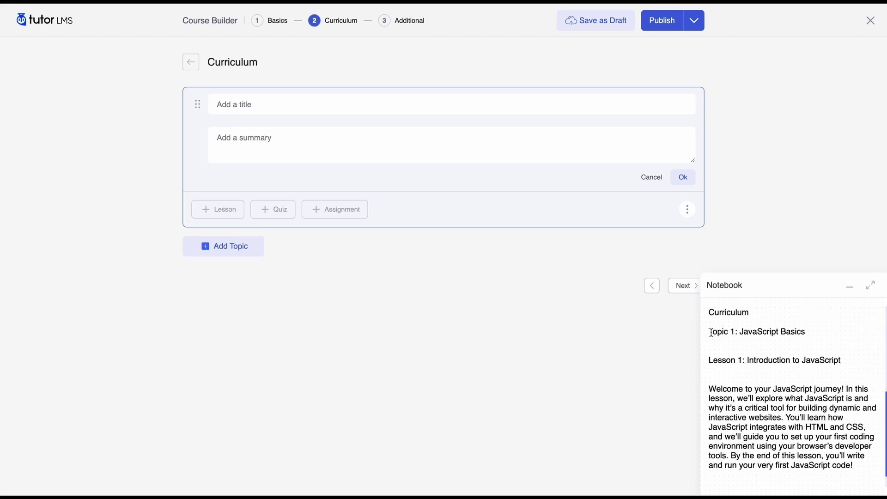
drag(710, 331, 809, 332)
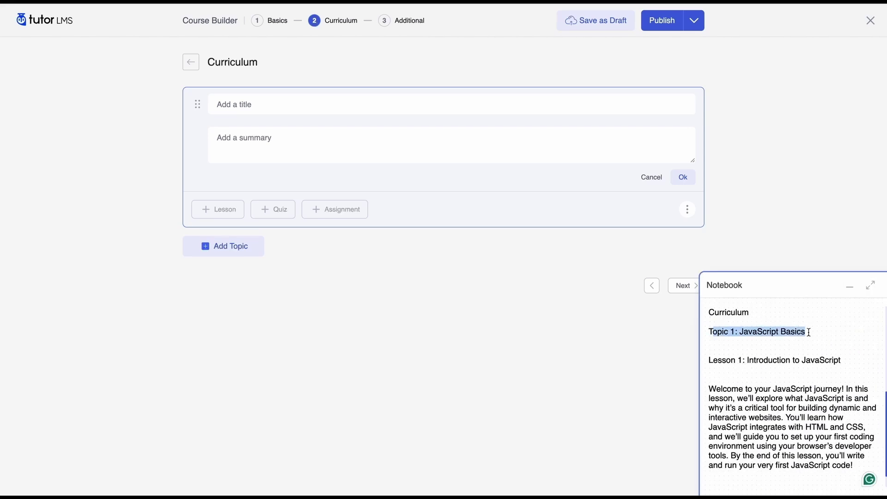
key(ctrl+c)
click(358, 263)
key(ctrl+v)
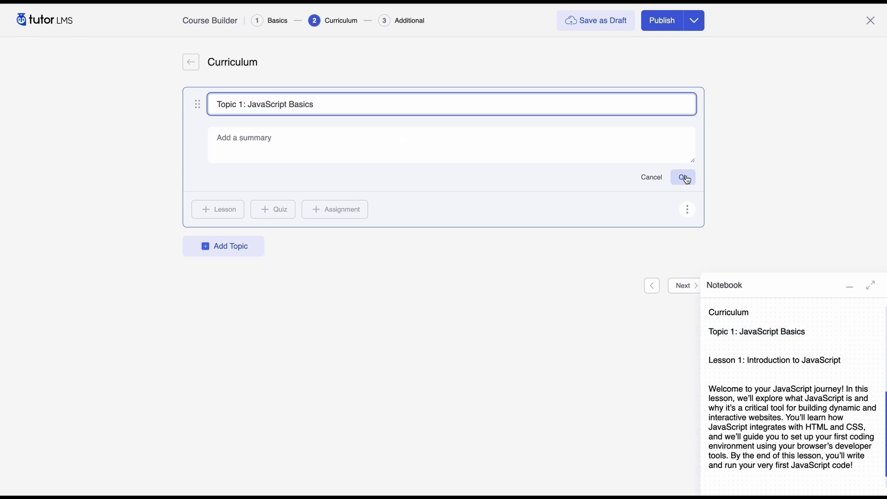
click(683, 177)
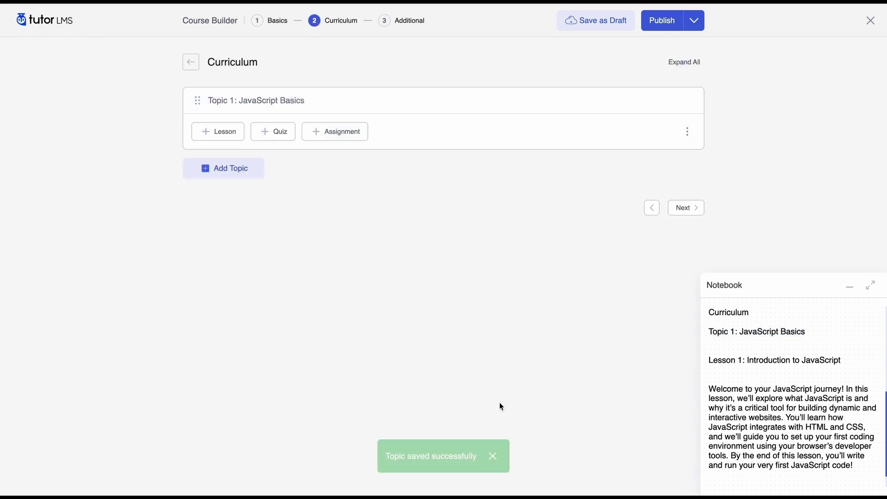
click(217, 132)
Name the lesson 'Lesson 1: Introduction to JavaScript' using the title from the notes.
triple_click(738, 362)
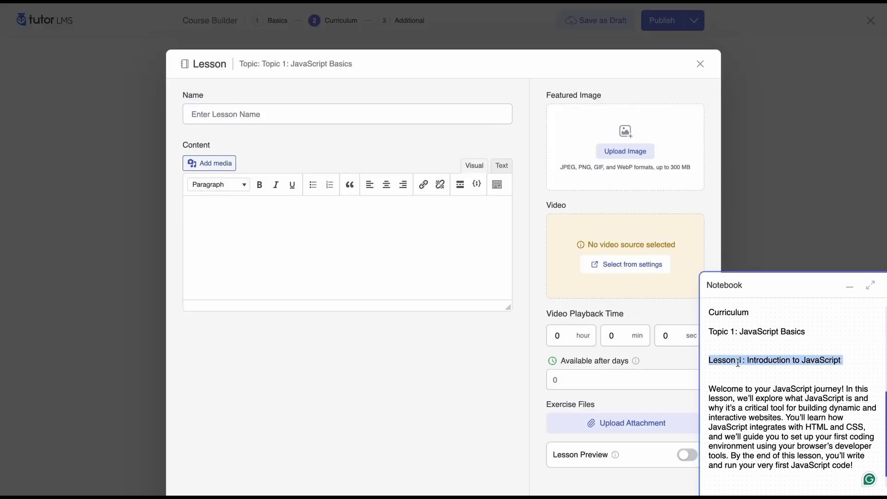
click(317, 116)
key(ctrl+v)
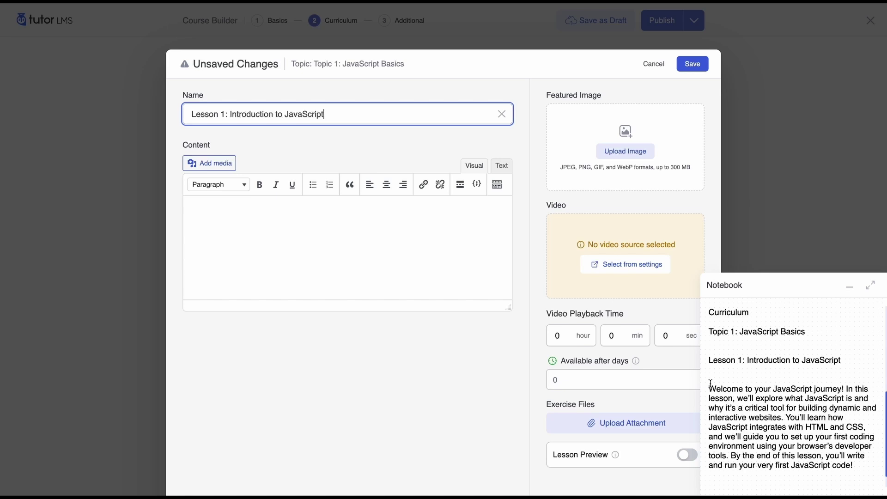
Fill the lesson content with the welcome paragraph copied from the notes.
drag(710, 384, 858, 466)
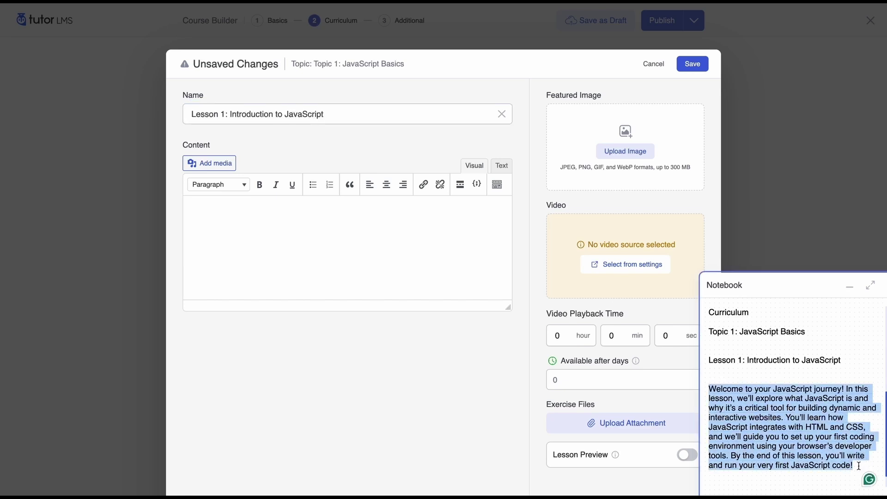
key(ctrl+c)
click(318, 275)
key(ctrl+v)
click(376, 353)
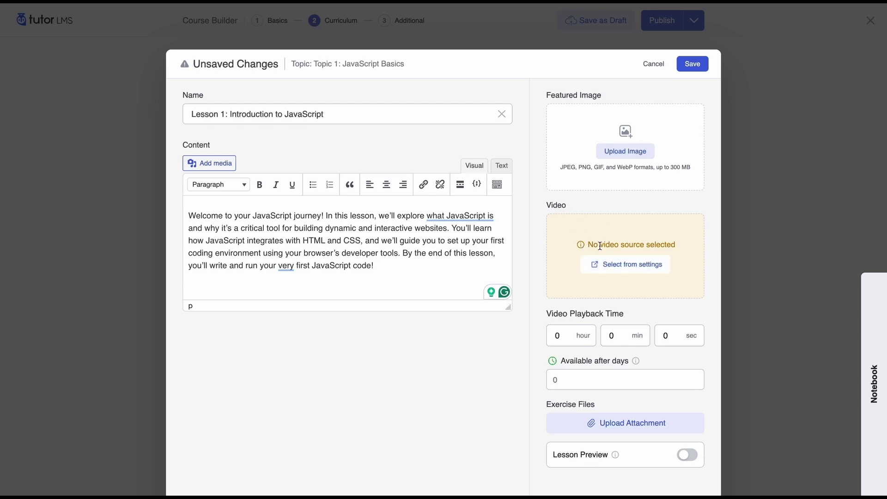
Enable HTML 5 (mp4) and YouTube as video sources, save, and reload the builder.
click(625, 265)
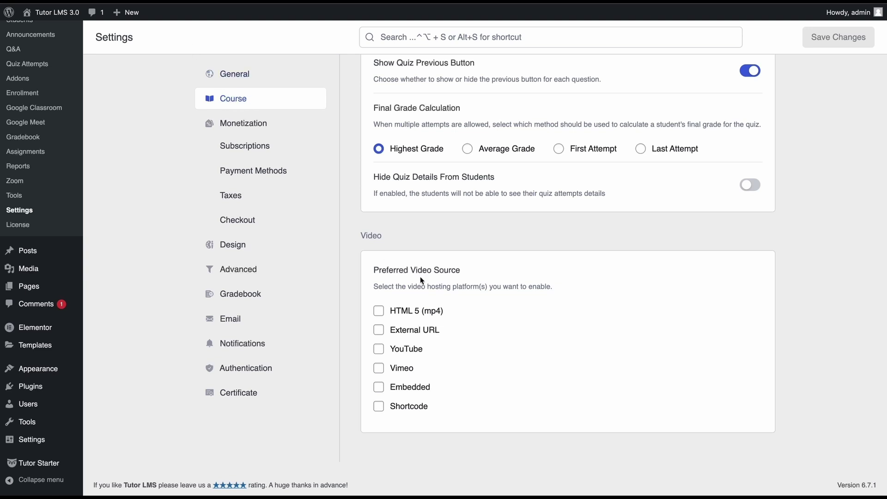
click(398, 312)
click(398, 352)
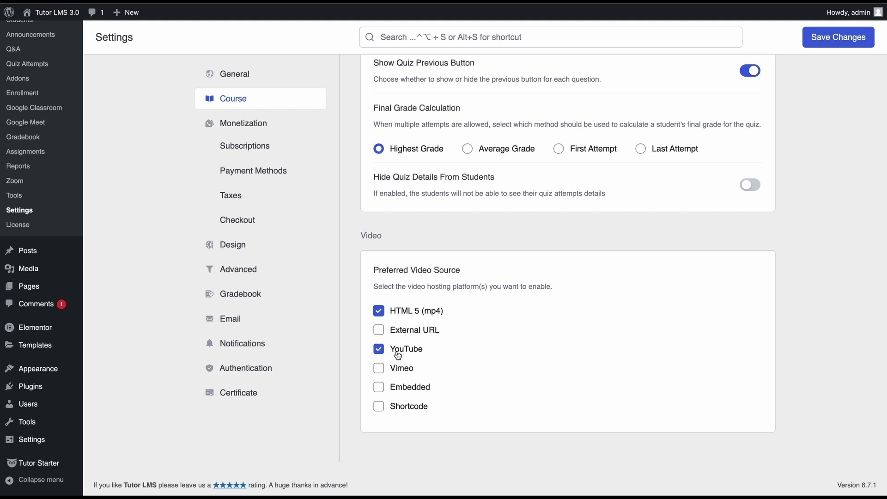
click(840, 43)
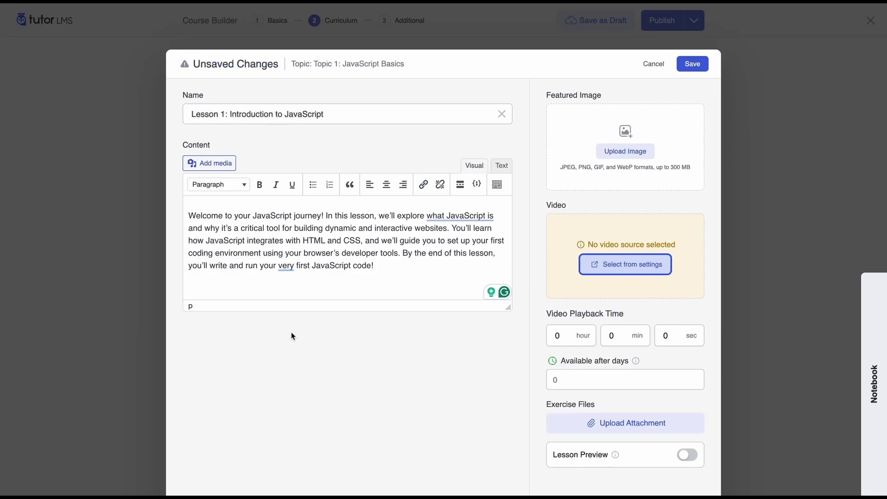
key(F5)
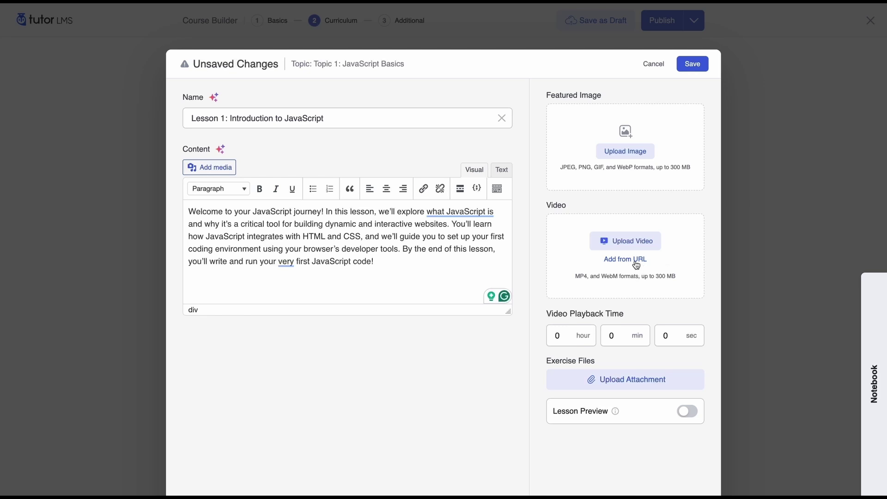
Attach the YouTube video to the lesson by pasting its link.
click(637, 264)
click(652, 299)
click(620, 262)
click(618, 262)
key(ctrl+v)
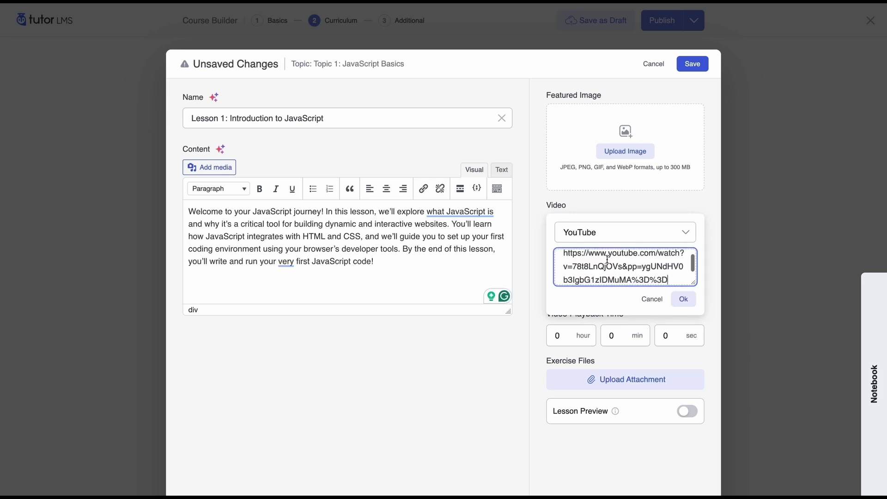
click(680, 299)
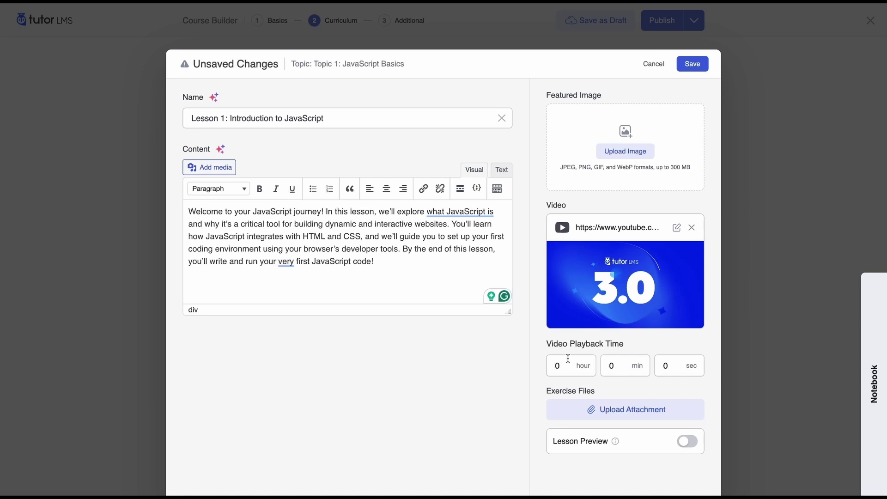
Set the video playback time to 2 min 22 sec and save the lesson.
click(618, 366)
text(2)
key(Tab)
text(22)
click(570, 456)
click(693, 65)
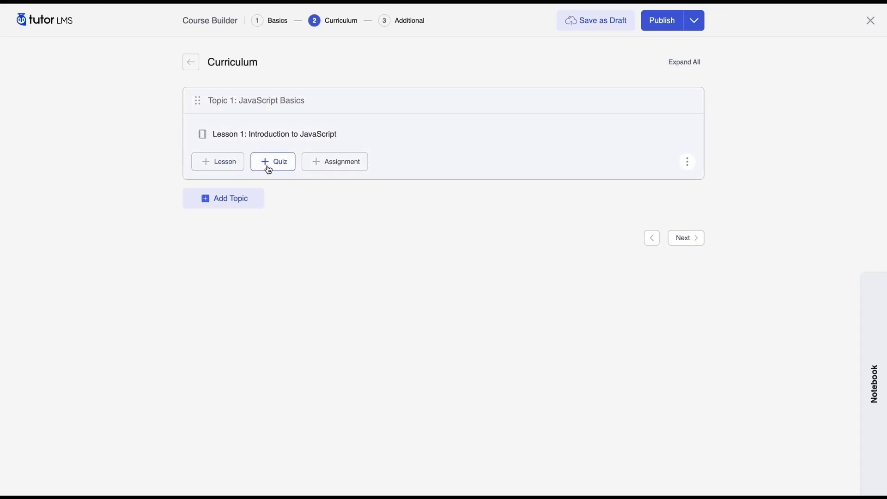
Add a quiz to Topic 1 titled 'Quiz 1: Test your knowledge of JavaScript fundamentals.'.
click(268, 169)
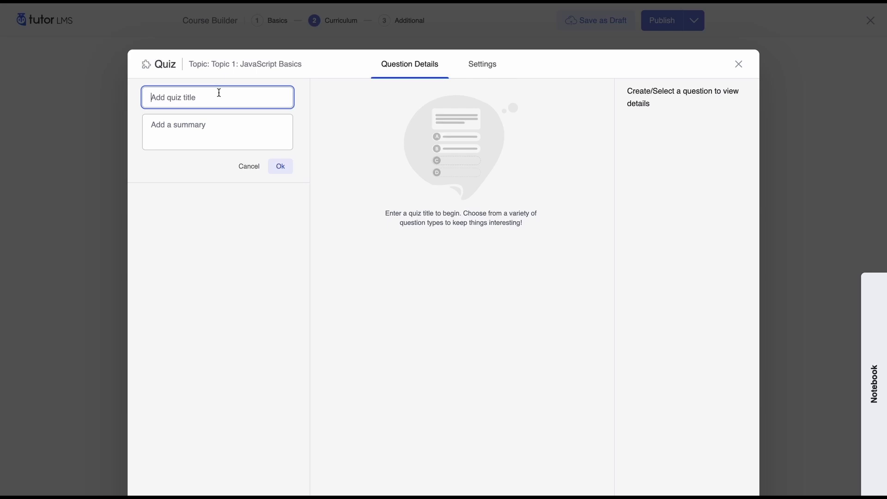
key(super+v)
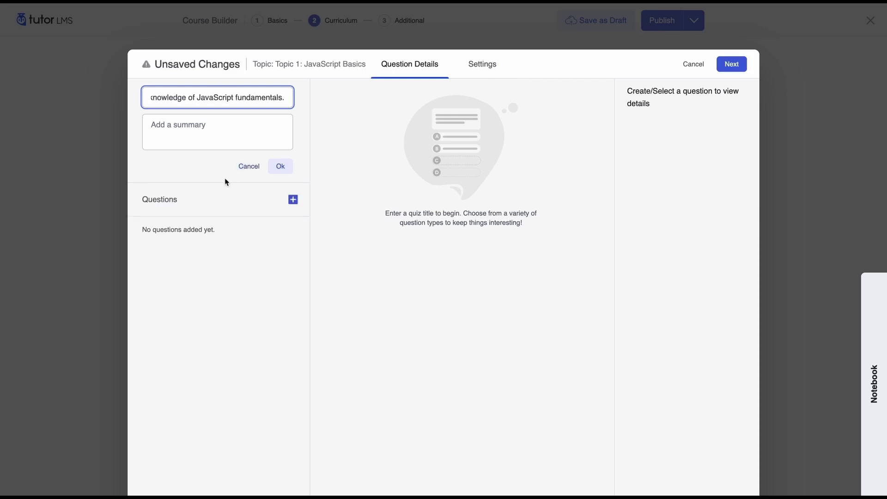
key(Return)
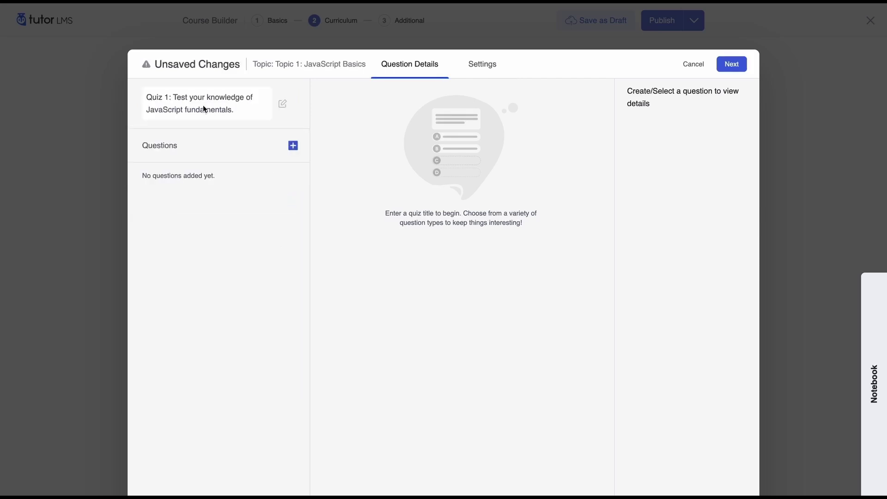
Add a Multiple Choice question titled with the variable-declaration question copied from the notes.
click(292, 145)
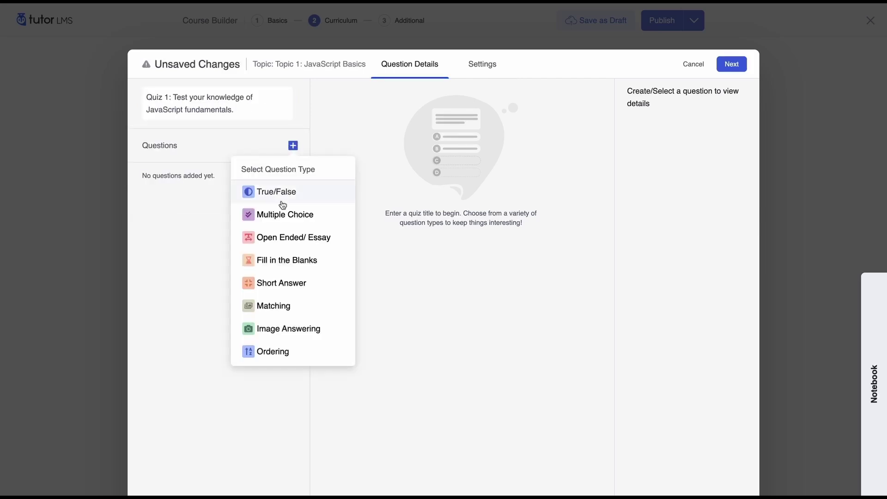
click(277, 215)
click(422, 103)
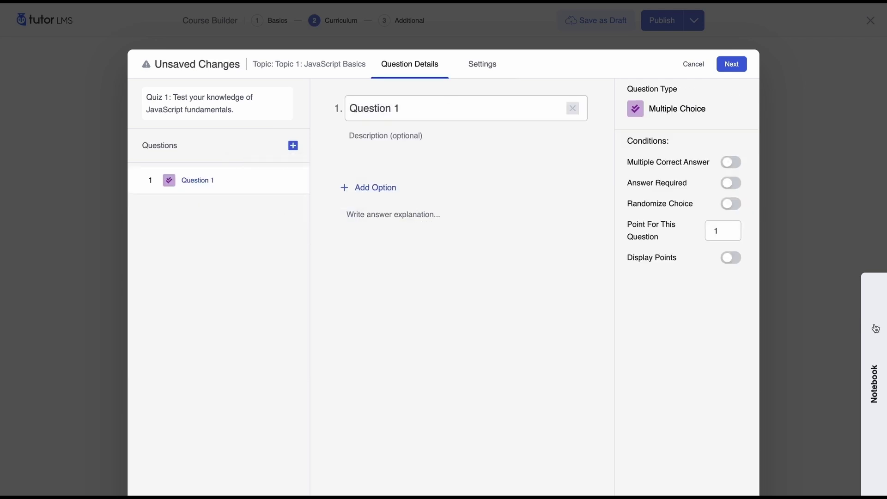
click(874, 328)
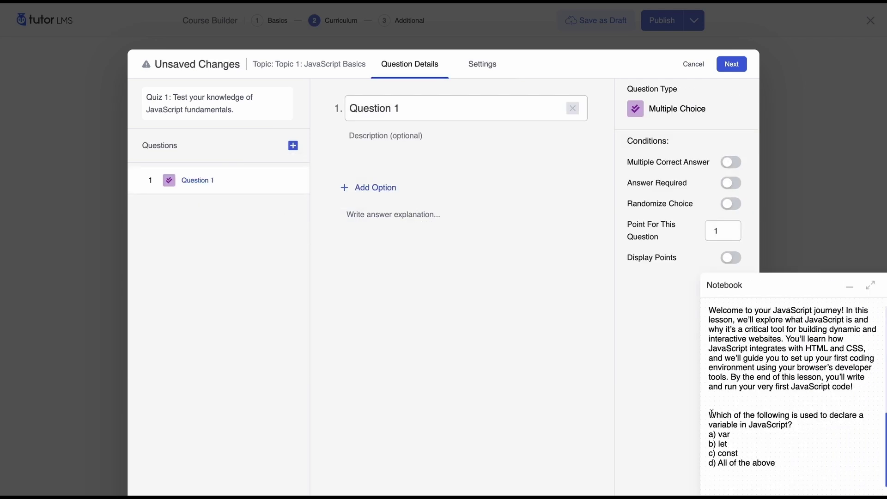
drag(708, 411, 801, 428)
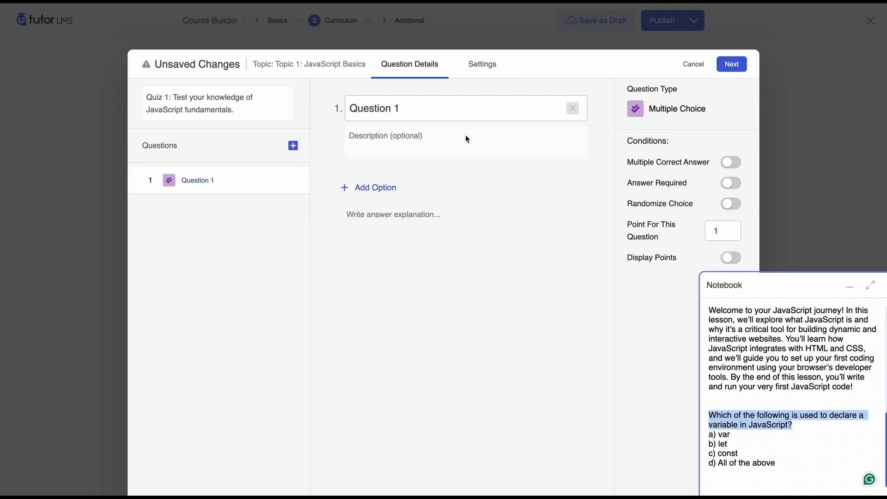
triple_click(463, 105)
key(ctrl+v)
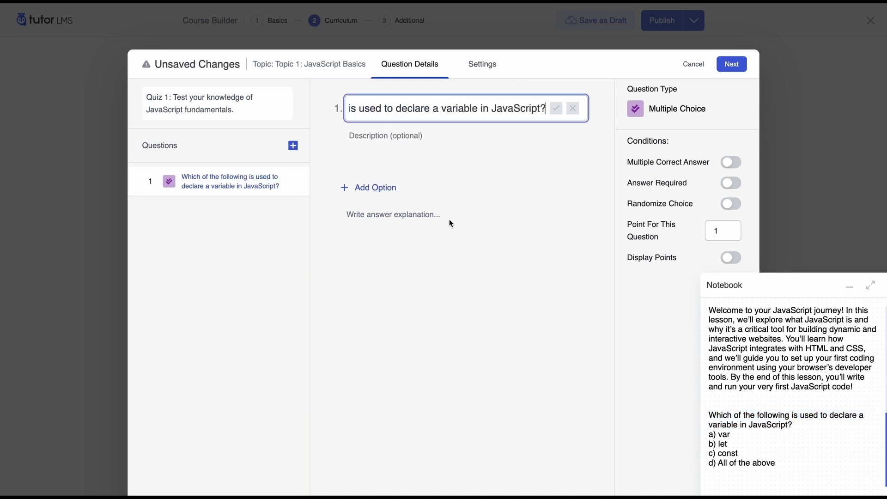
Add the answer options, entering const and copying 'All of the above' from the notes.
click(375, 187)
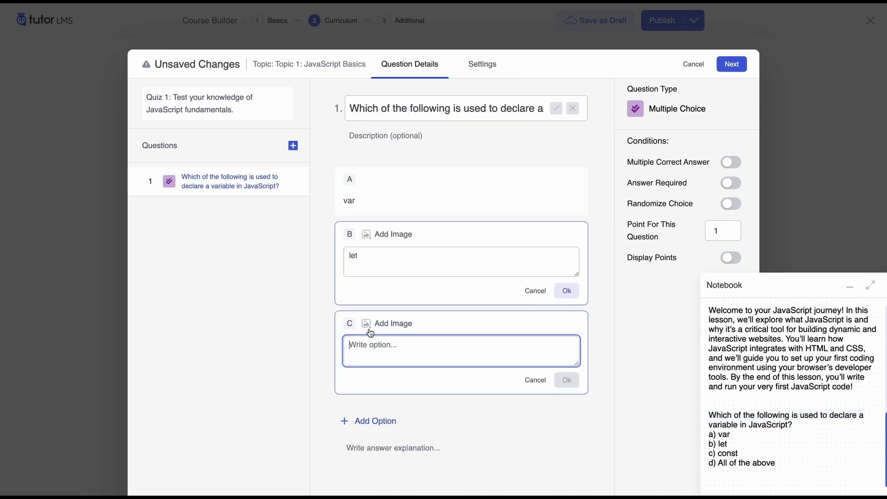
text(const)
triple_click(744, 459)
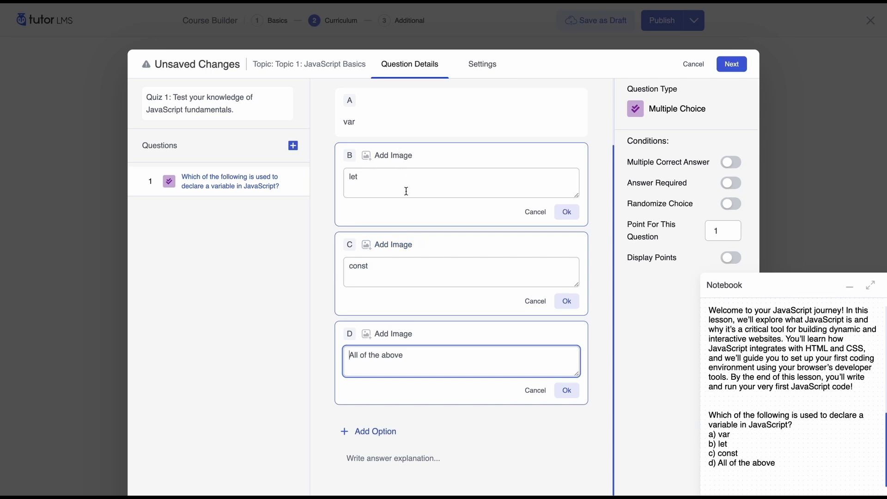
scroll(405, 191, up, 1)
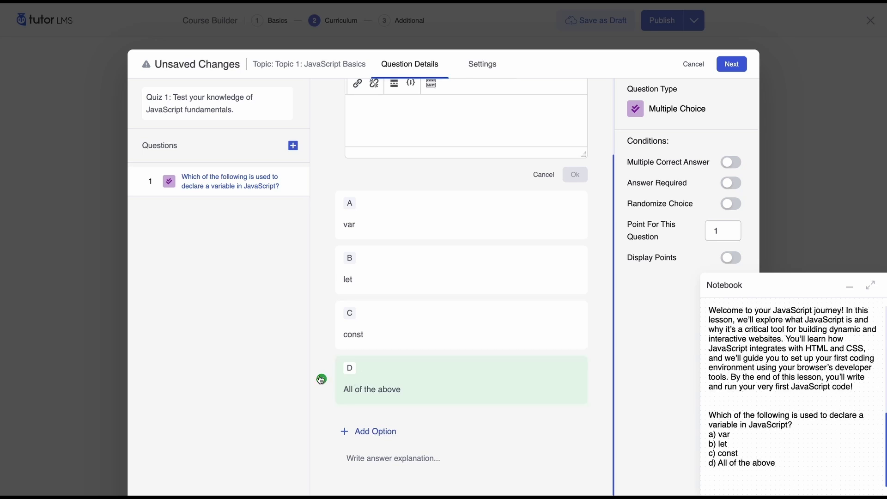
mouse_move(347, 400)
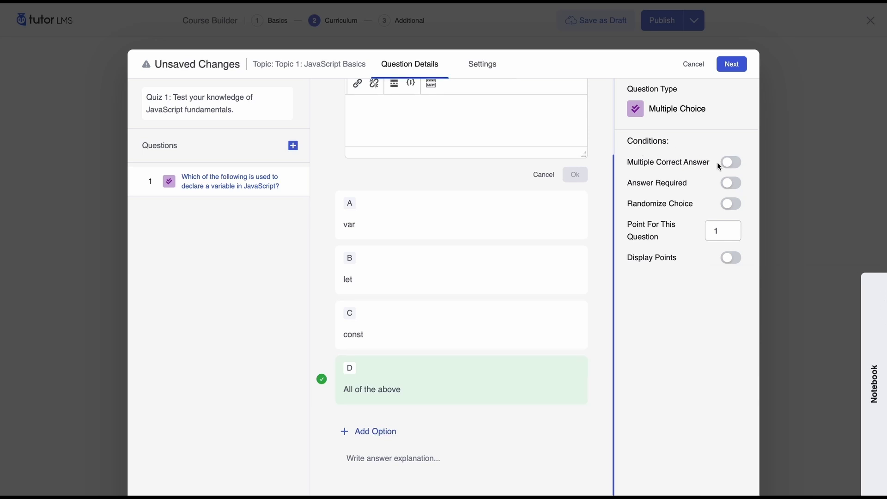
Make the question answer-required and keep its point value at 1.
mouse_move(376, 254)
click(734, 185)
click(724, 229)
click(662, 282)
Close the empty description editor and place the cursor in the answer explanation field.
click(359, 457)
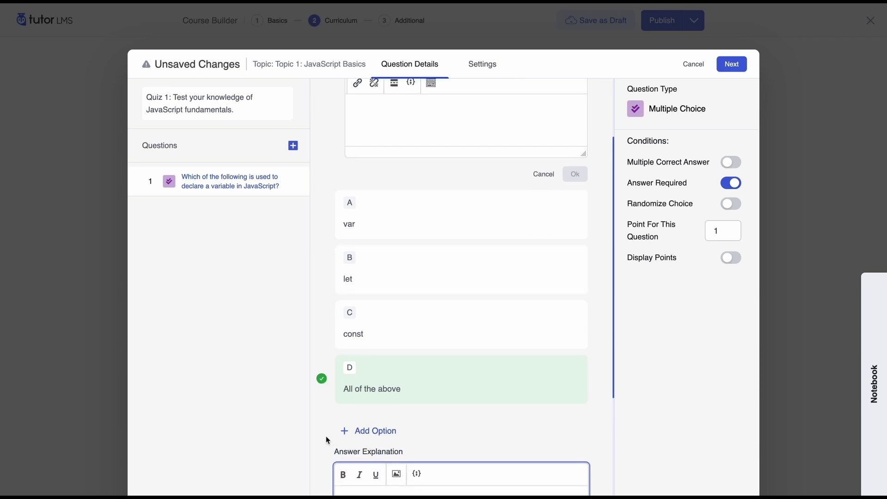
scroll(326, 436, down, 3)
scroll(332, 417, up, 4)
scroll(358, 349, up, 2)
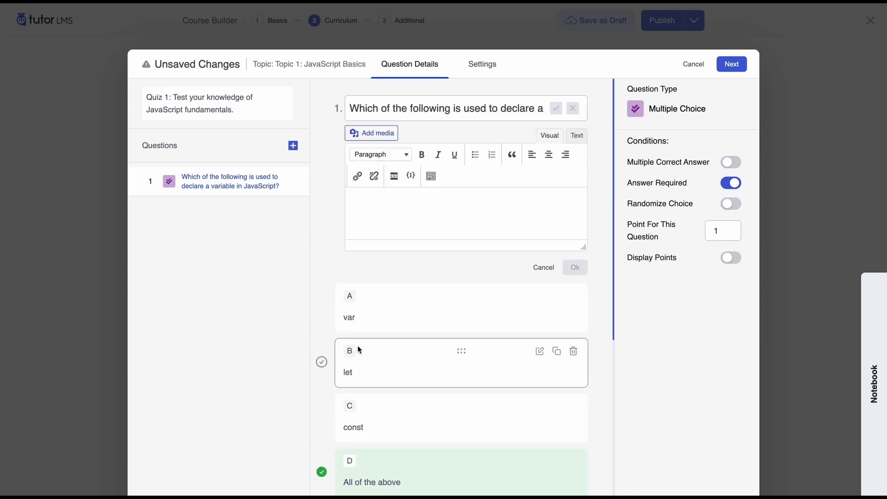
click(543, 267)
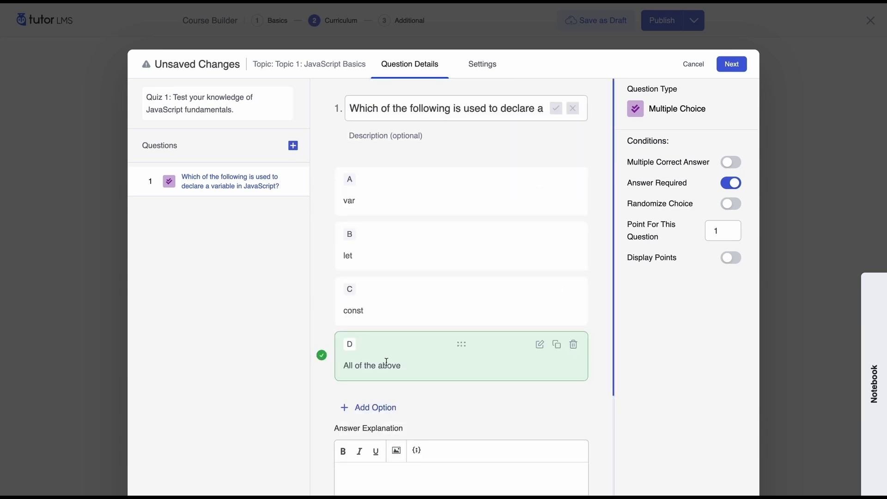
scroll(423, 378, down, 2)
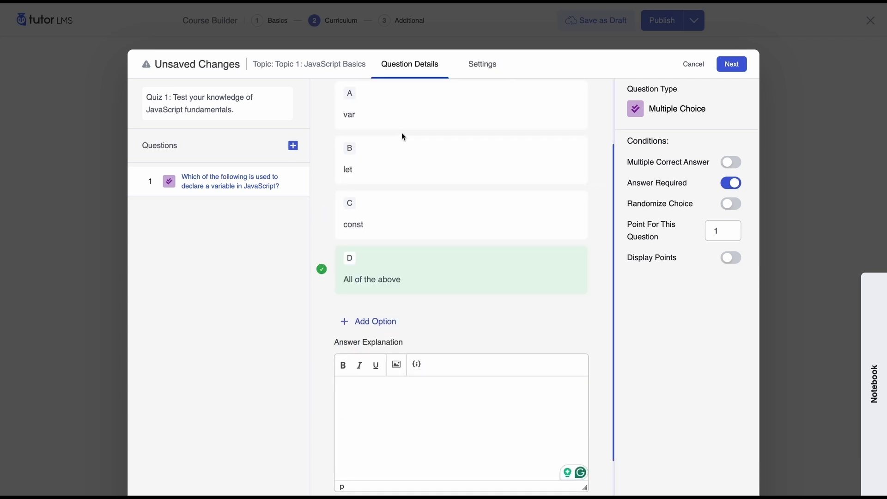
click(395, 400)
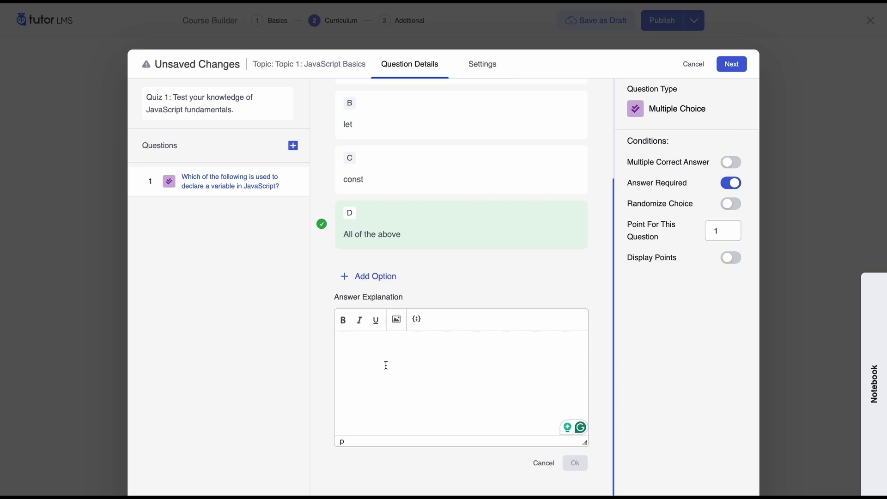
Add a Short Answer question on let versus const from the notes, with explanation, marked required.
click(294, 146)
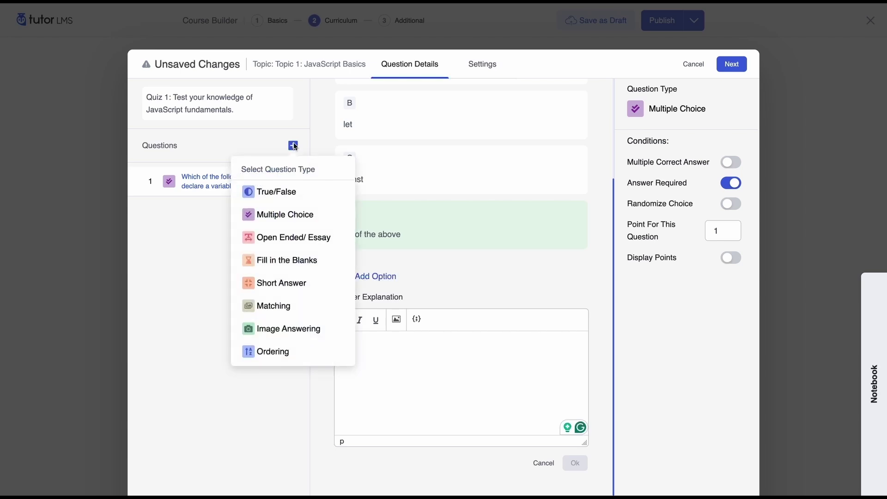
click(287, 286)
click(873, 383)
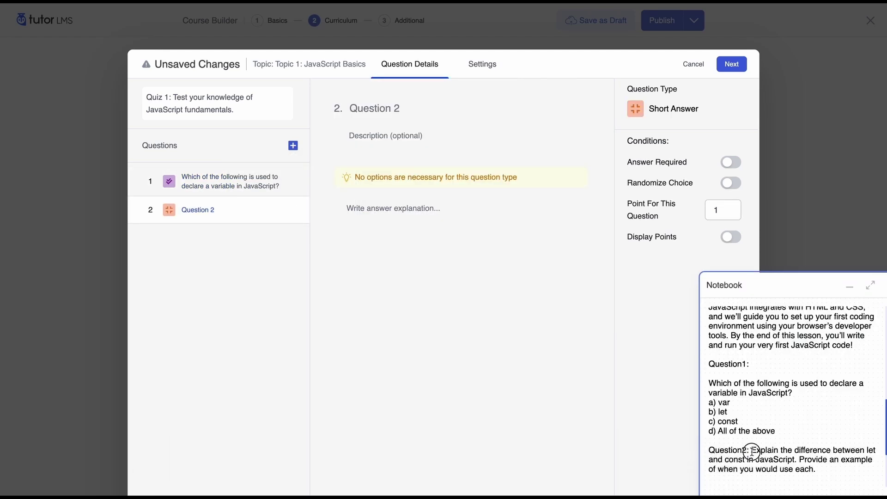
drag(751, 450, 374, 108)
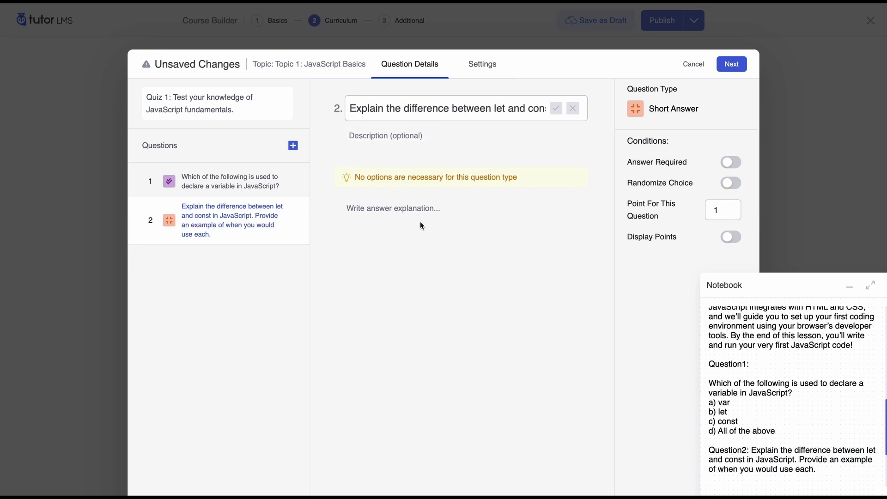
scroll(791, 424, down, 2)
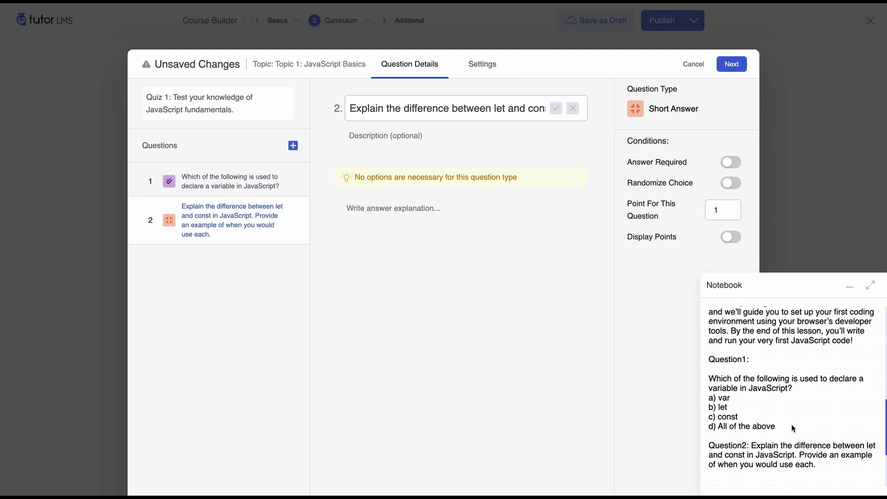
drag(712, 402, 460, 252)
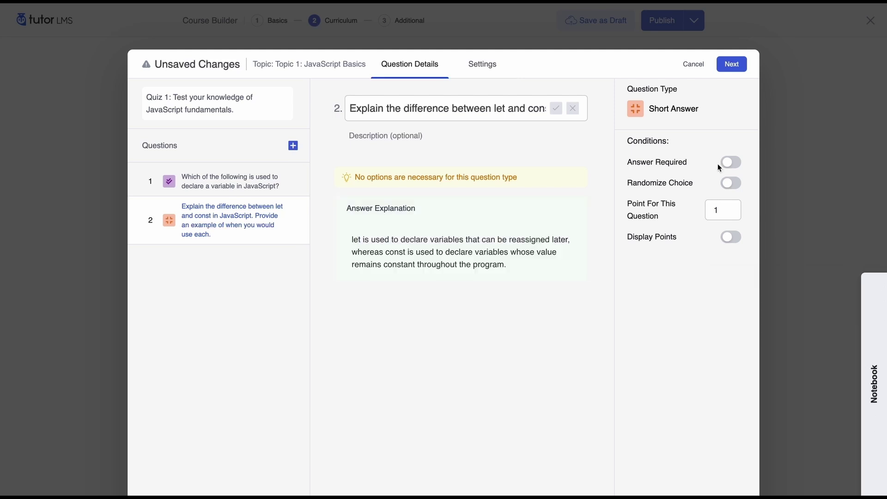
click(734, 163)
Review Quiz 1's settings and save it back to the Topic 1 curriculum with 2 questions.
click(732, 64)
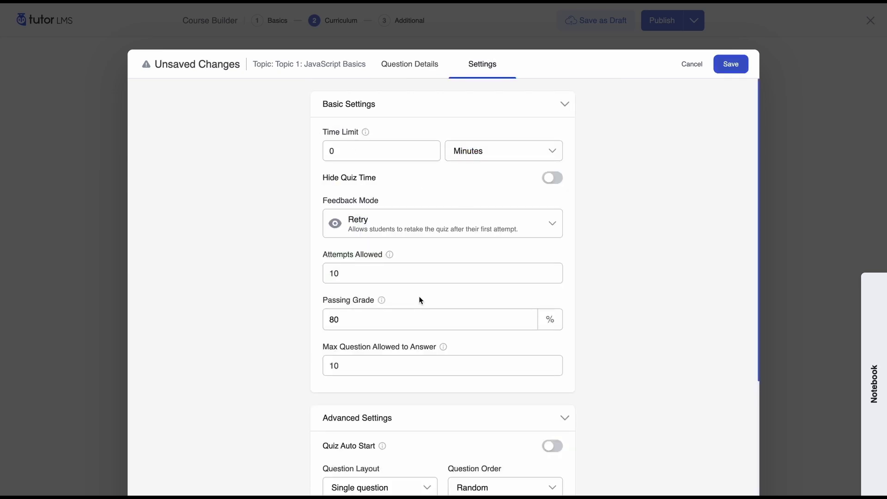
scroll(419, 300, down, 3)
scroll(419, 298, down, 1)
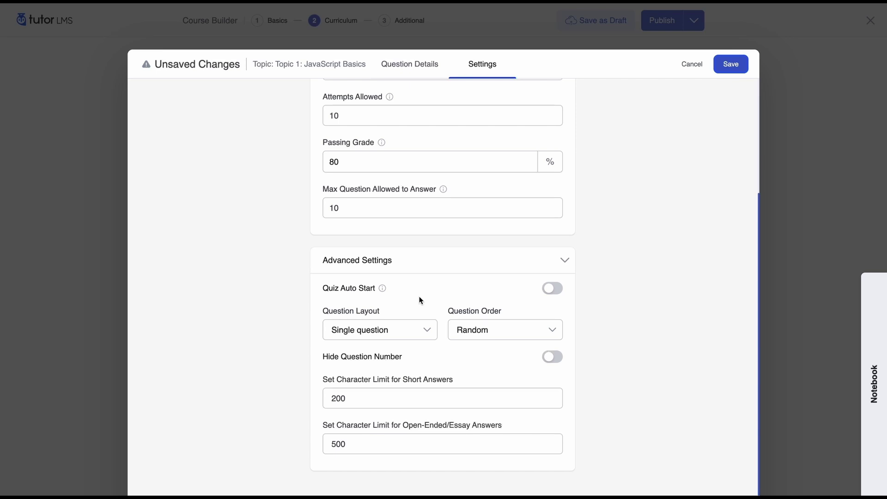
scroll(439, 235, up, 4)
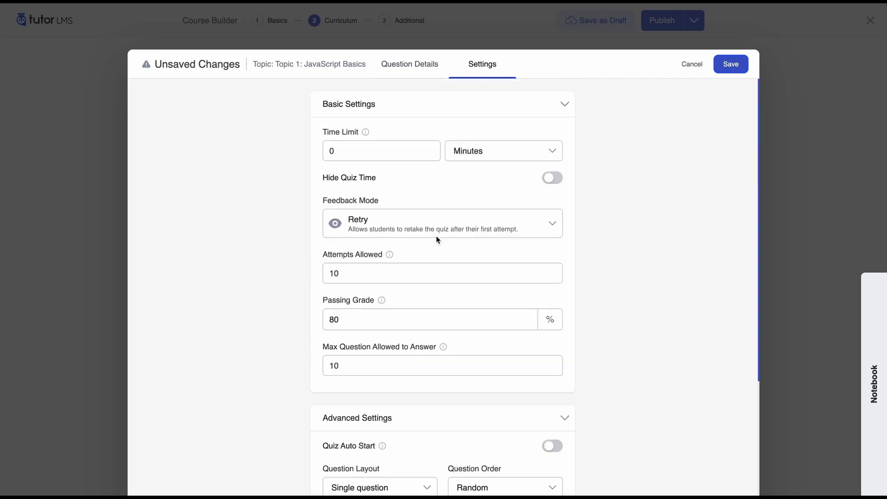
click(731, 64)
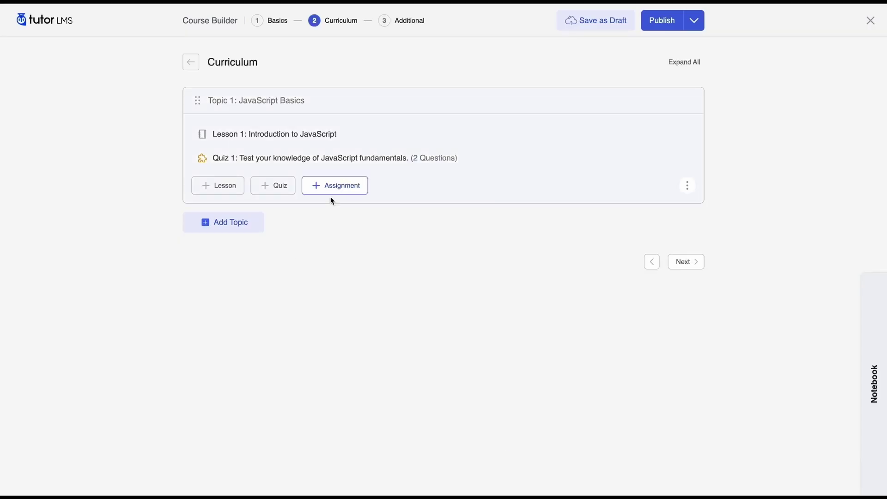
Start a new assignment under Topic 1: JavaScript Basics and focus its title and content fields.
click(332, 187)
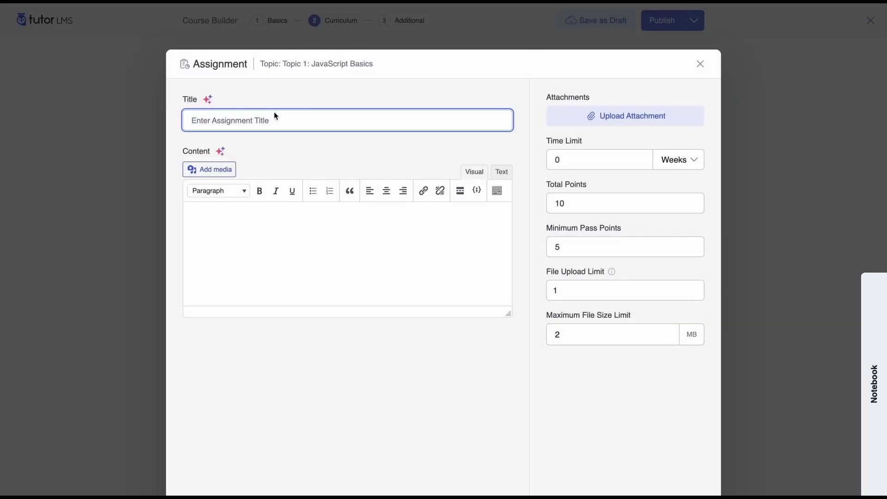
click(376, 277)
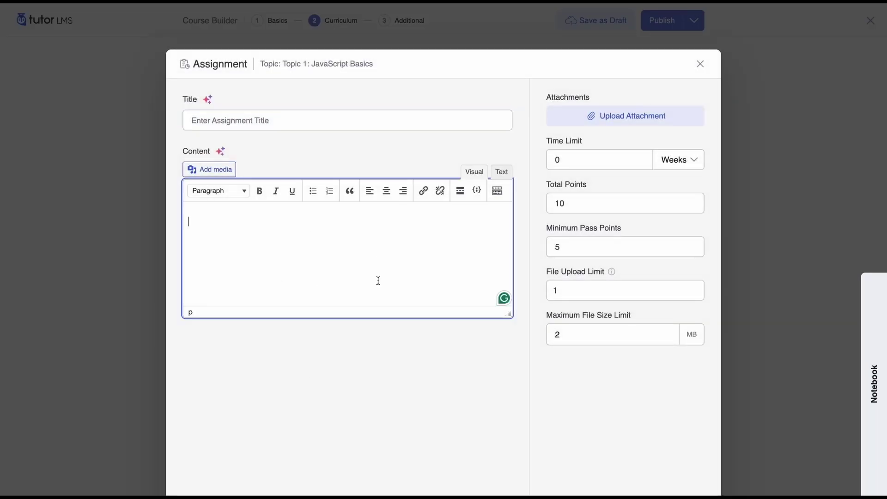
click(284, 125)
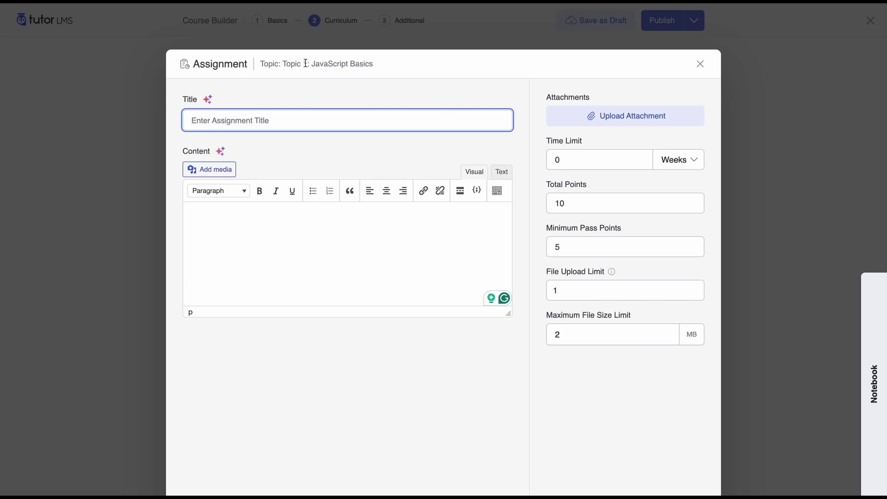
click(263, 277)
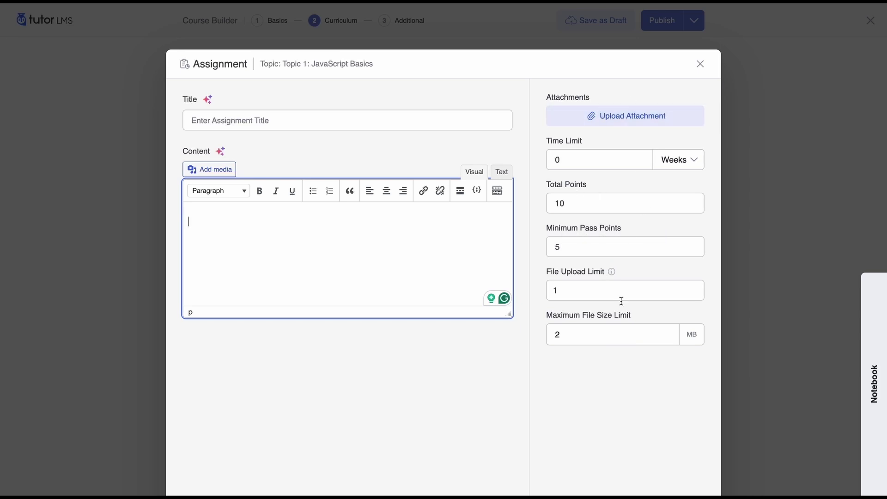
Discard the empty assignment, then add and remove The Complete JavaScript Course and Nutrition prerequisites.
click(700, 64)
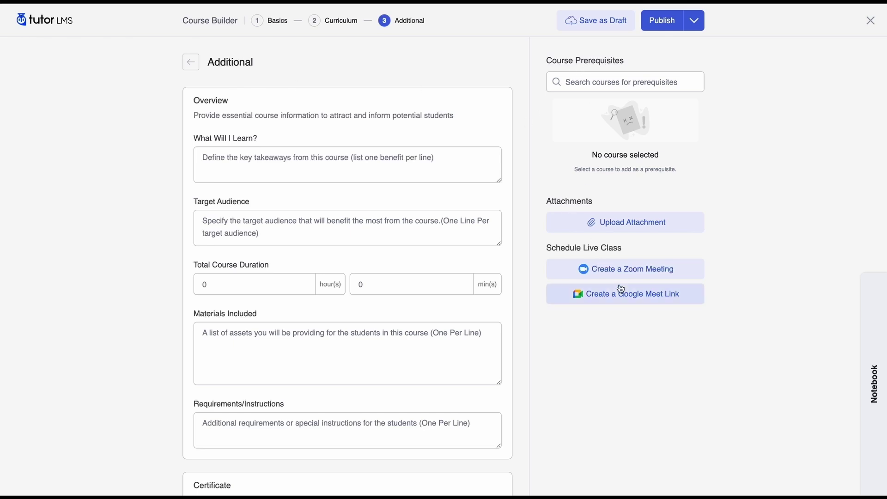
click(605, 82)
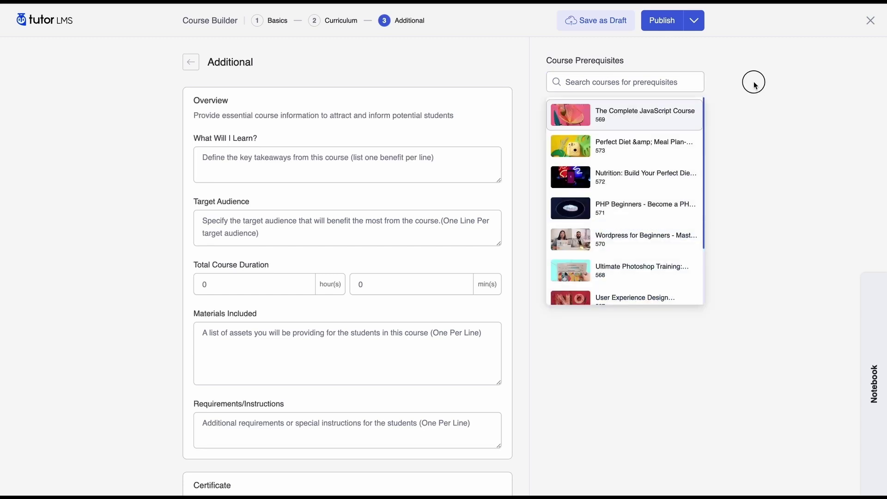
click(591, 87)
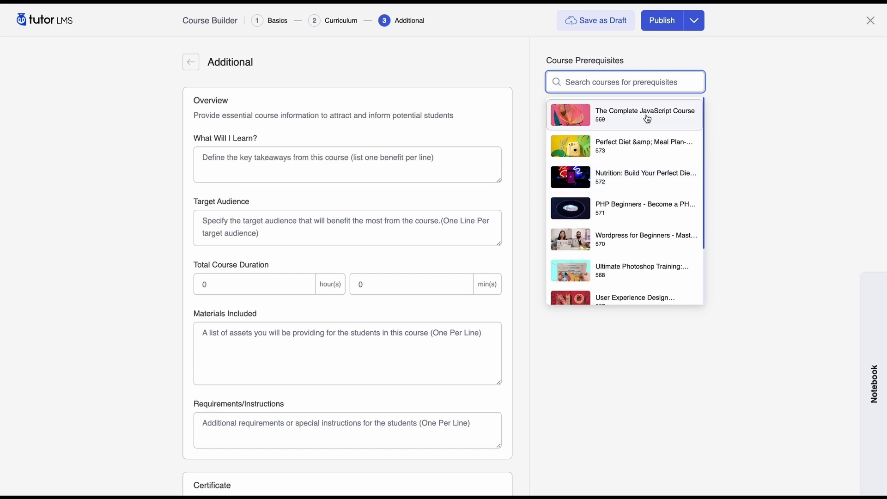
click(614, 118)
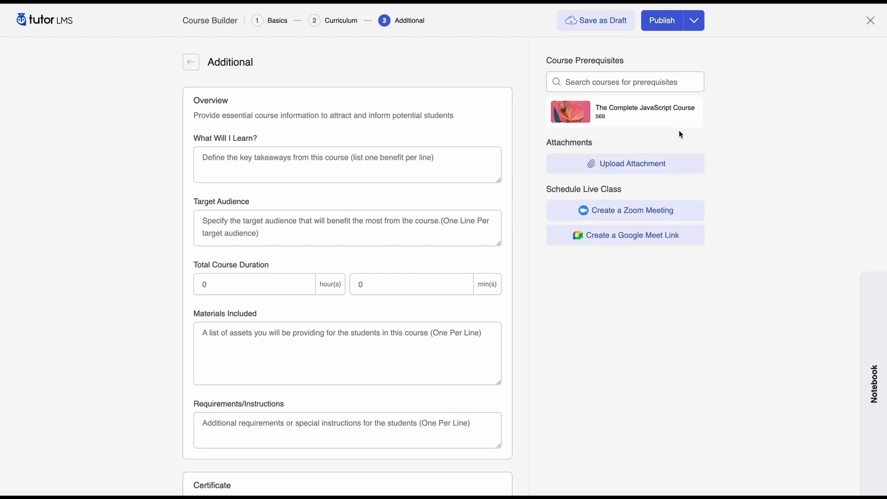
click(651, 83)
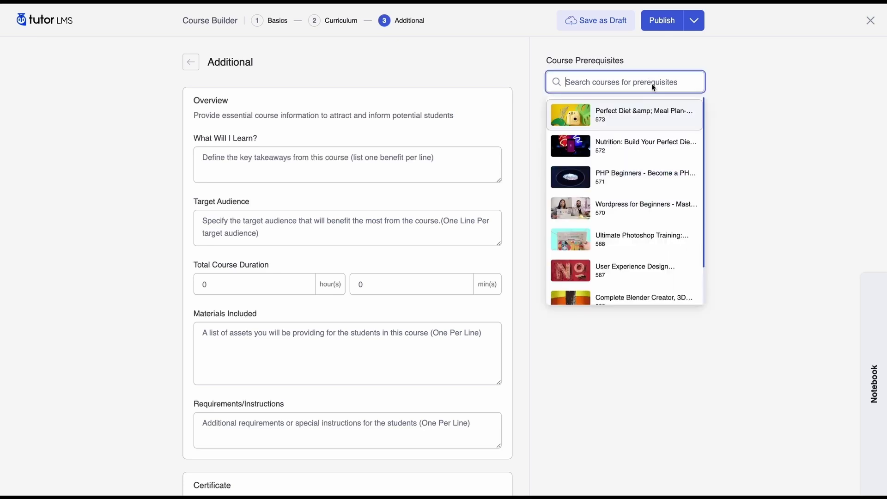
click(626, 146)
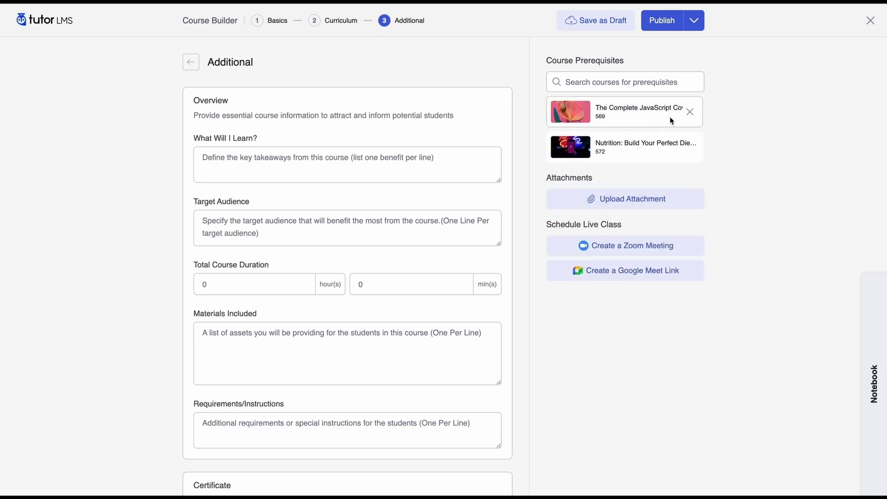
click(689, 147)
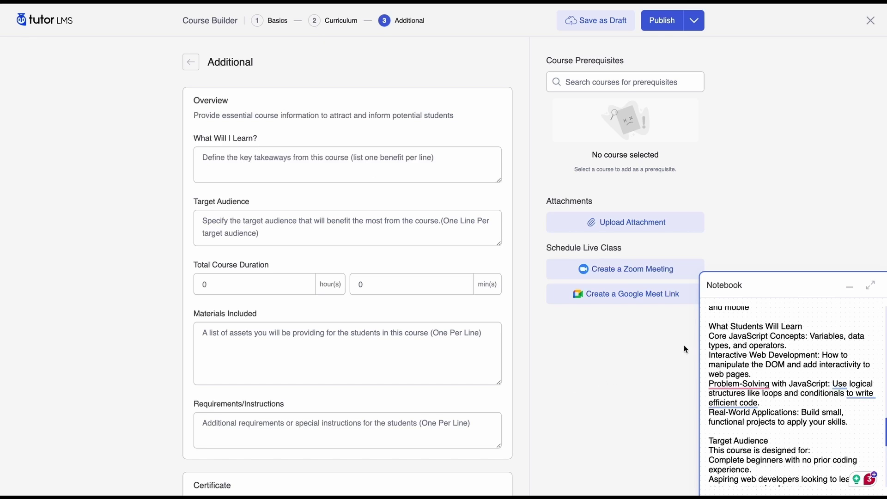
Paste the learning outcomes from the notes into What Will I Learn?
drag(709, 336, 850, 423)
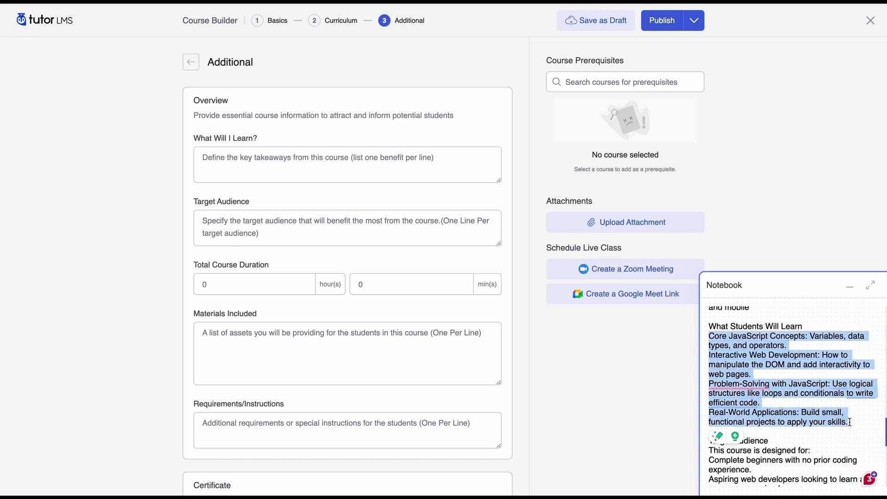
key(ctrl+c)
click(218, 158)
key(ctrl+v)
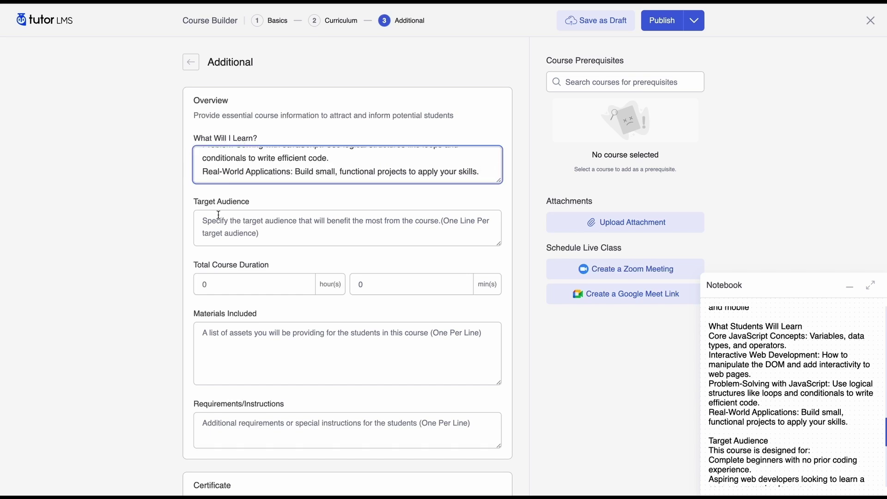
scroll(694, 429, down, 2)
scroll(694, 429, up, 1)
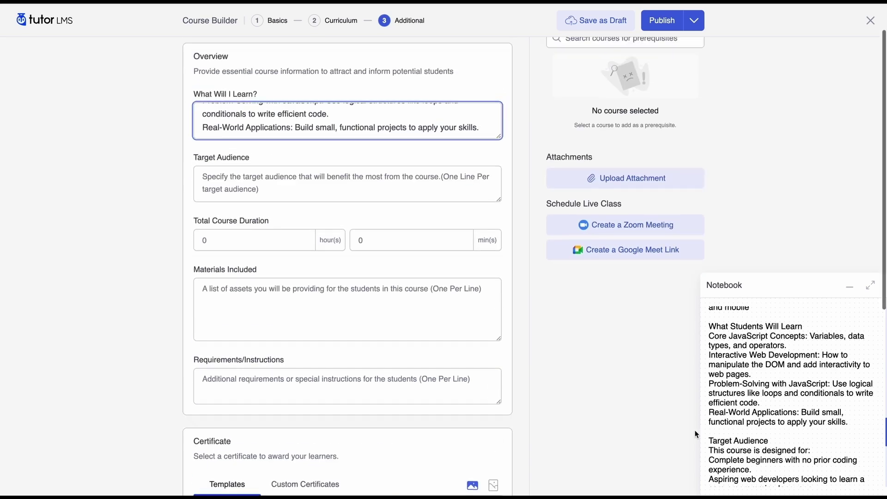
scroll(694, 430, up, 1)
scroll(785, 393, down, 2)
Set the course duration to 10 hours.
click(262, 241)
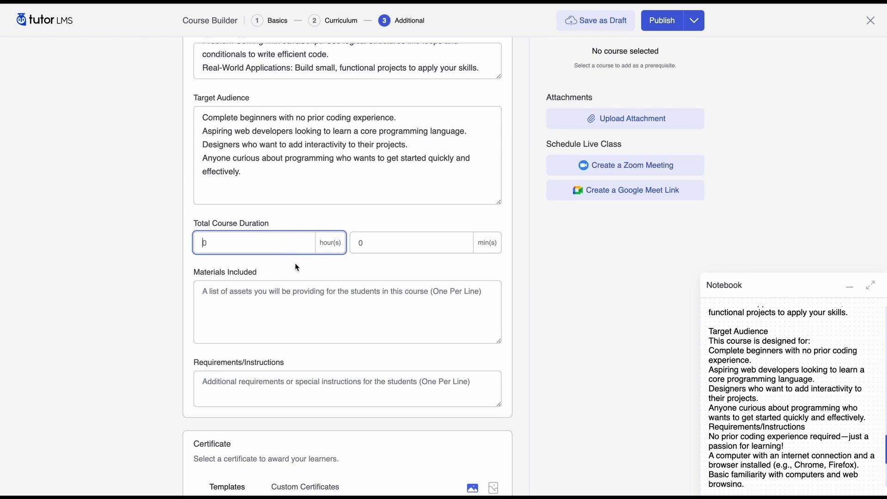
text(1)
scroll(361, 263, down, 1)
click(425, 263)
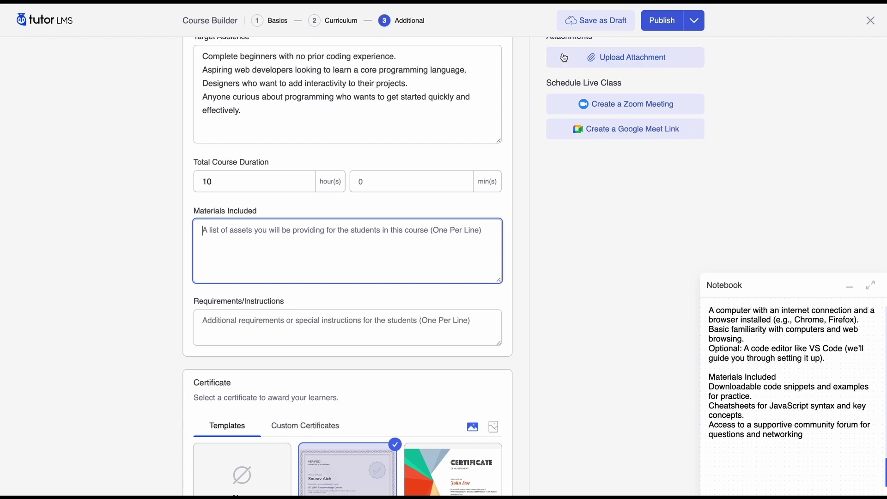
scroll(652, 56, up, 1)
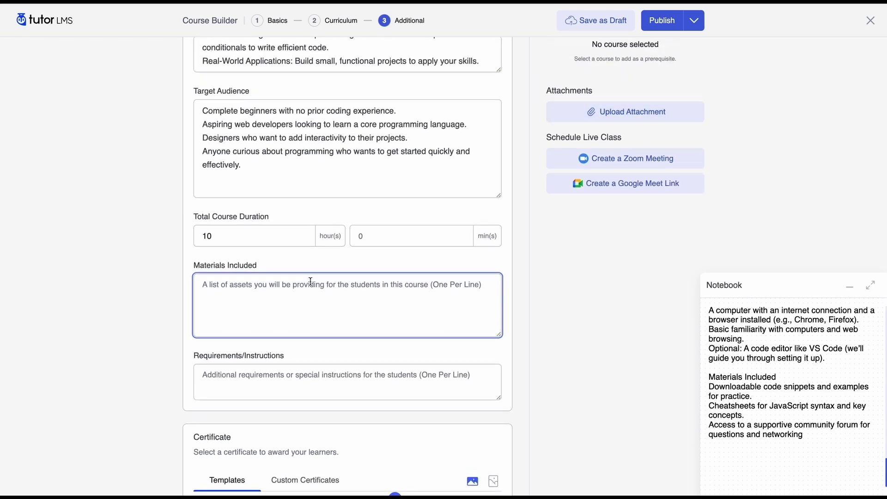
Paste the three materials lines into Materials Included and four lines into Requirements/Instructions.
key(super+v)
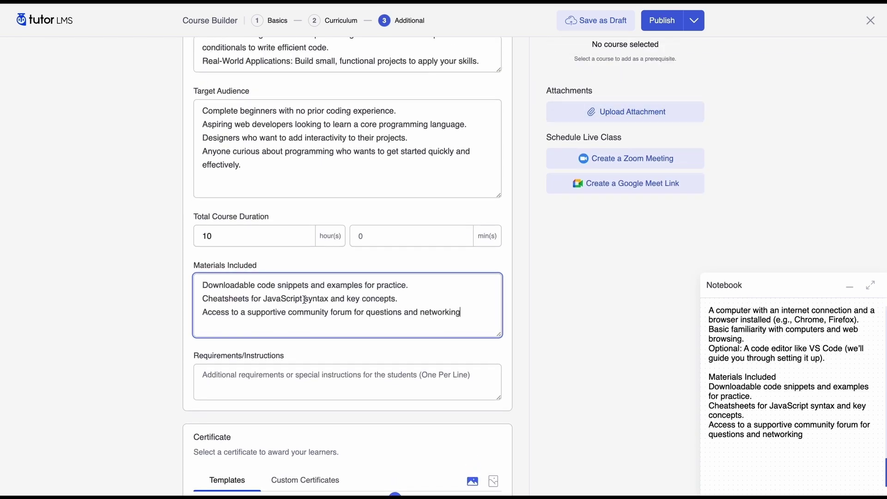
click(154, 291)
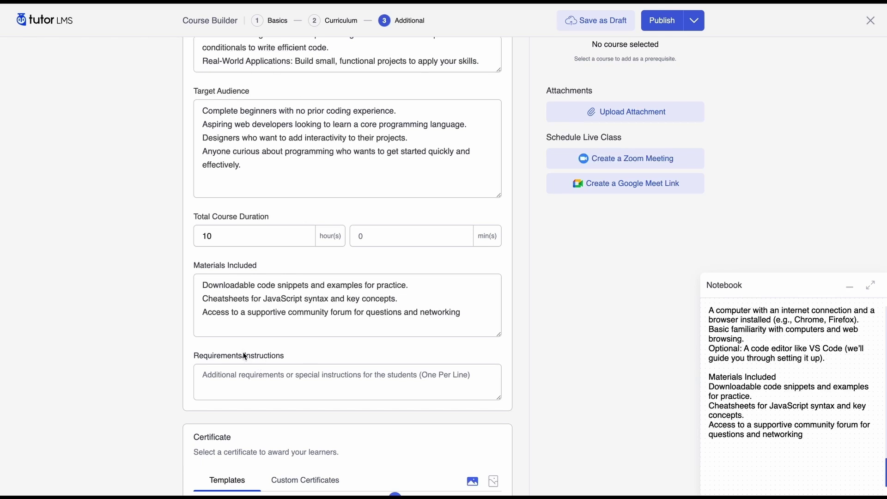
scroll(339, 344, up, 1)
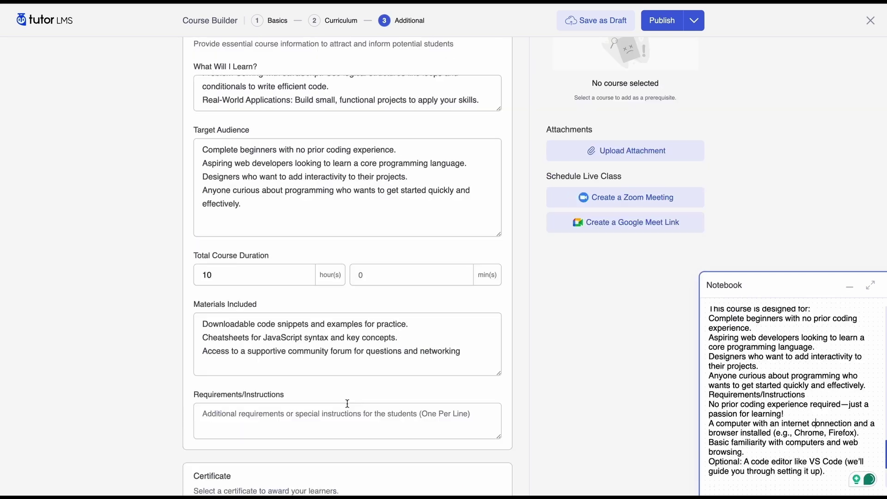
scroll(293, 311, down, 2)
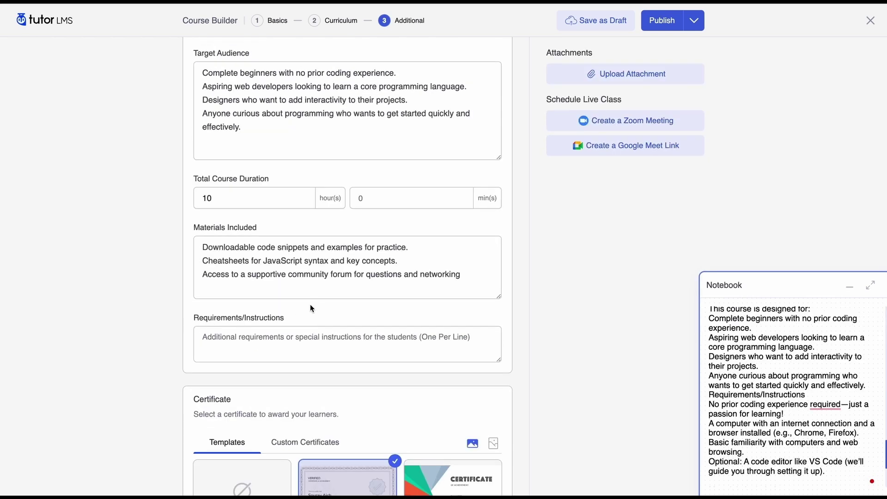
click(299, 339)
key(ctrl+v)
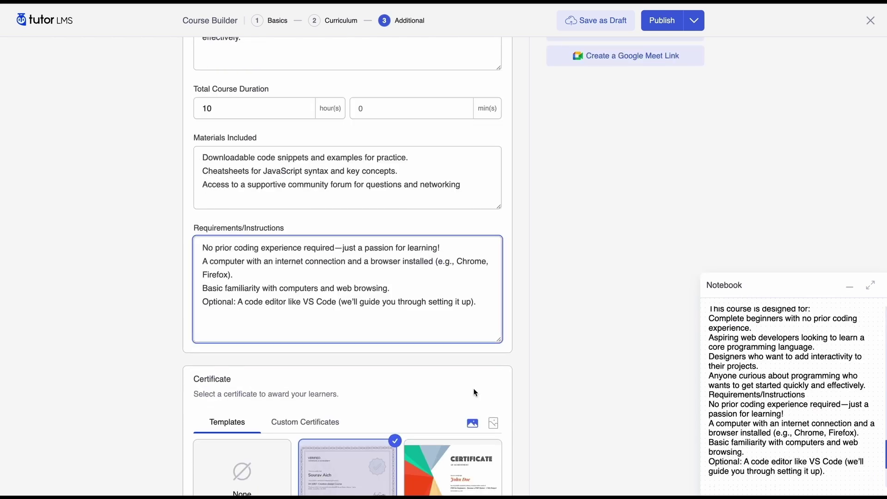
scroll(298, 339, down, 6)
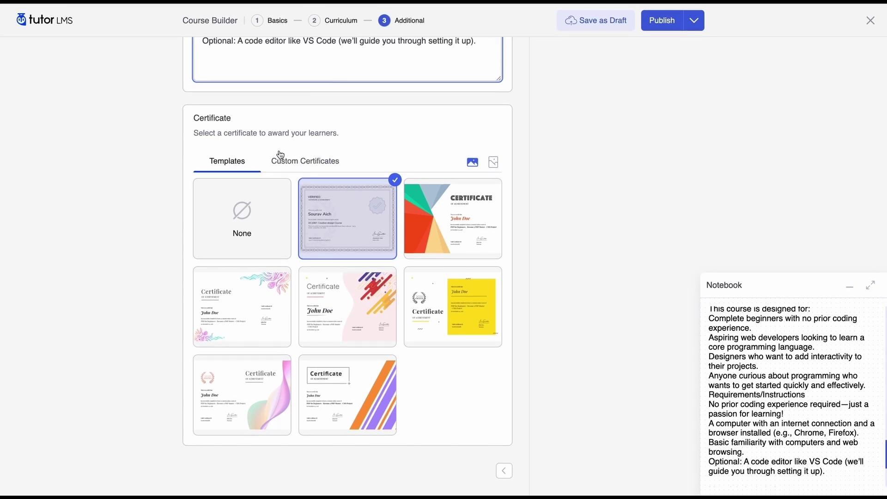
mouse_move(238, 187)
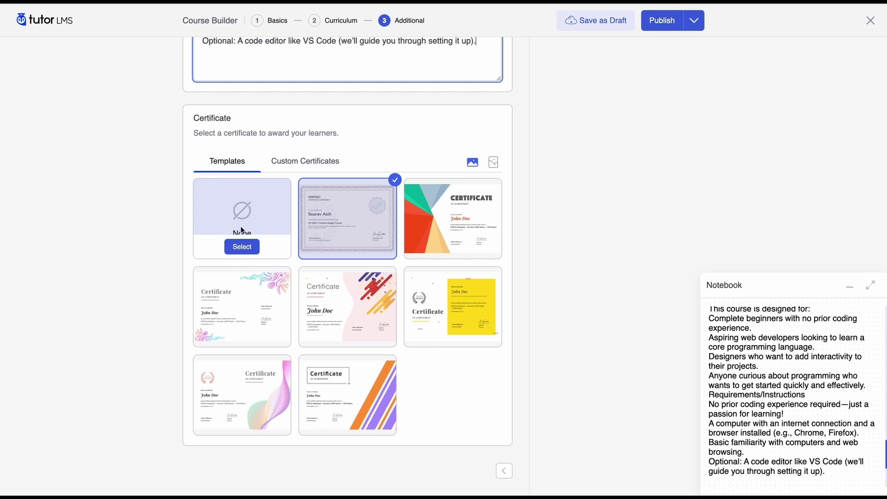
click(242, 246)
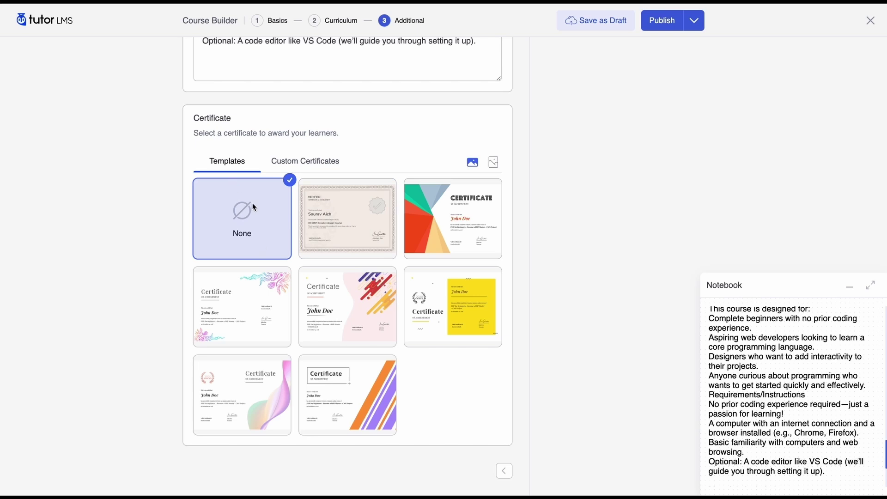
click(369, 246)
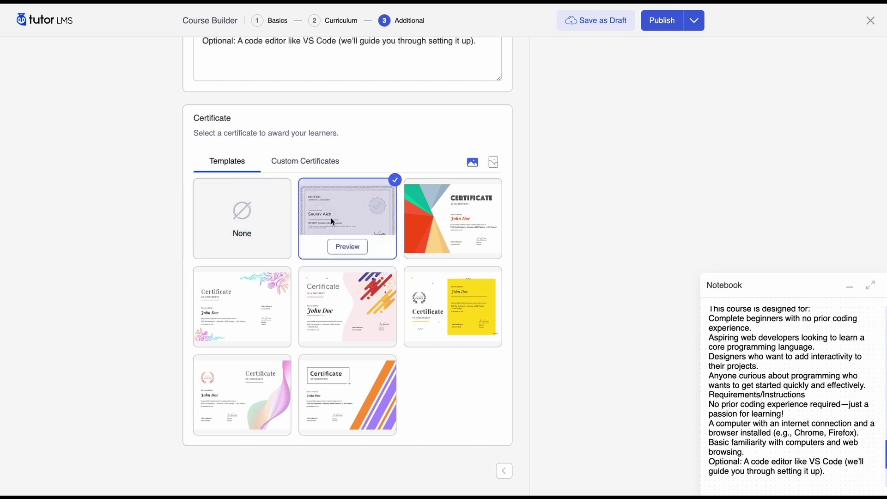
click(429, 207)
click(347, 287)
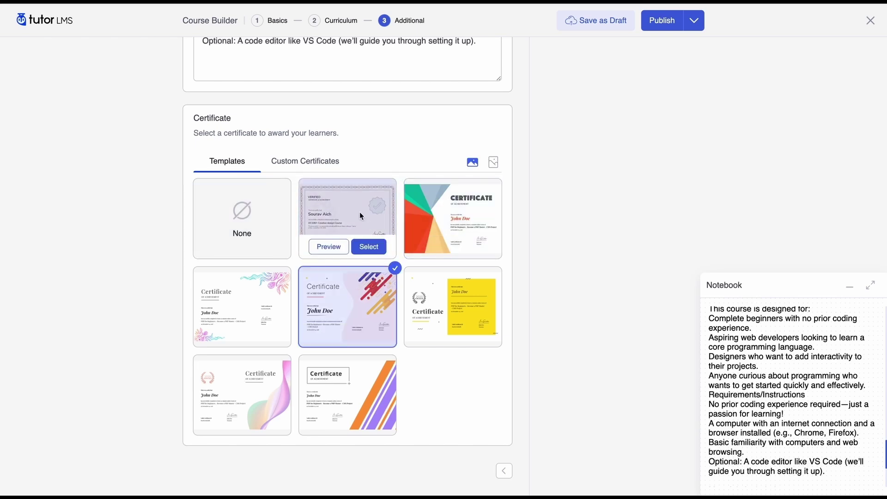
click(359, 212)
click(445, 299)
click(370, 246)
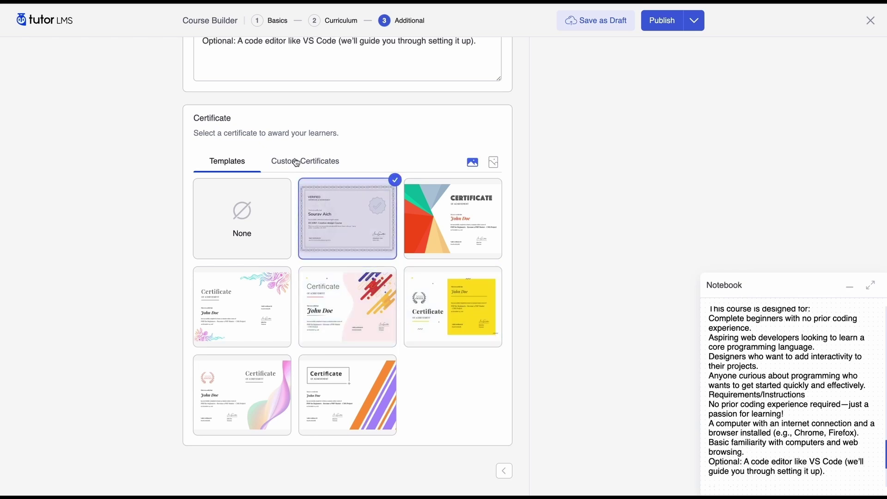
click(285, 161)
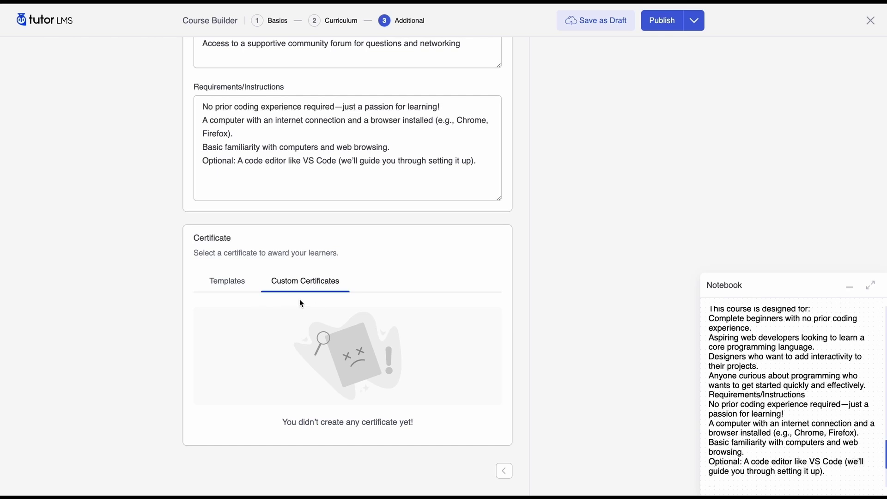
Revisit the certificate templates, then open and cancel the Google Meet live class form.
click(235, 290)
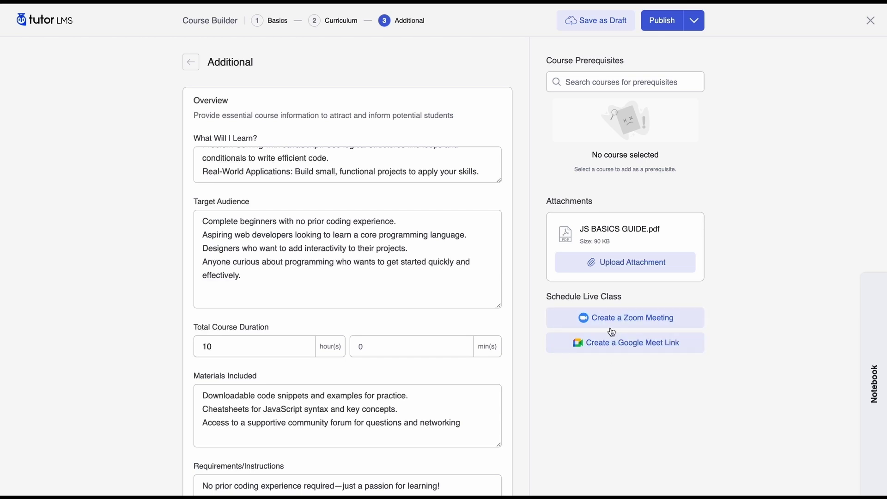
click(601, 347)
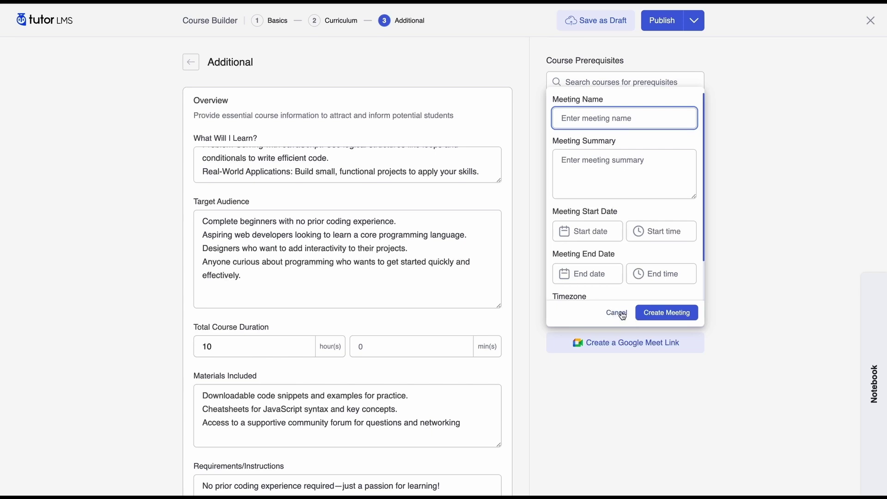
click(617, 313)
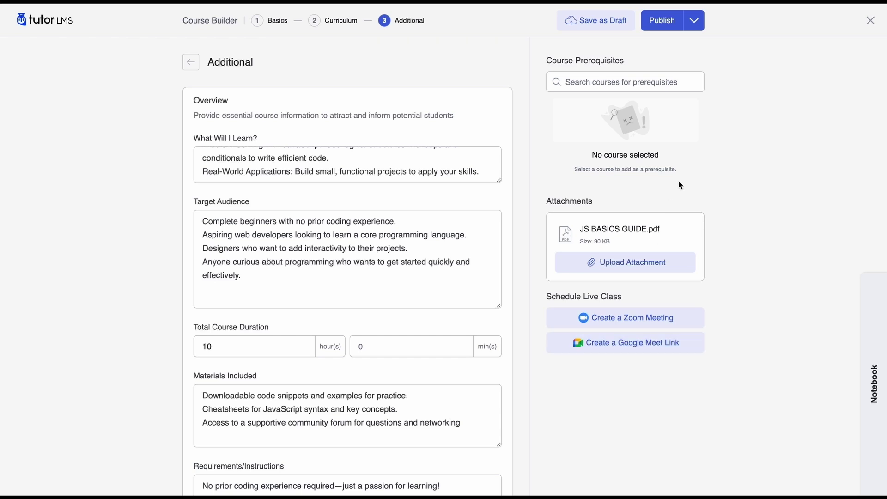
Save JavaScript 101 as a draft and open its front-end preview page.
click(694, 29)
click(696, 26)
click(605, 27)
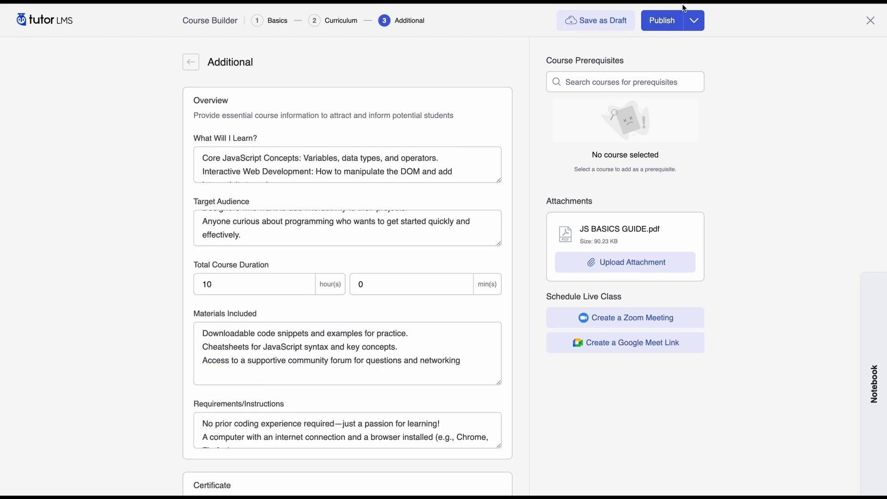
click(693, 20)
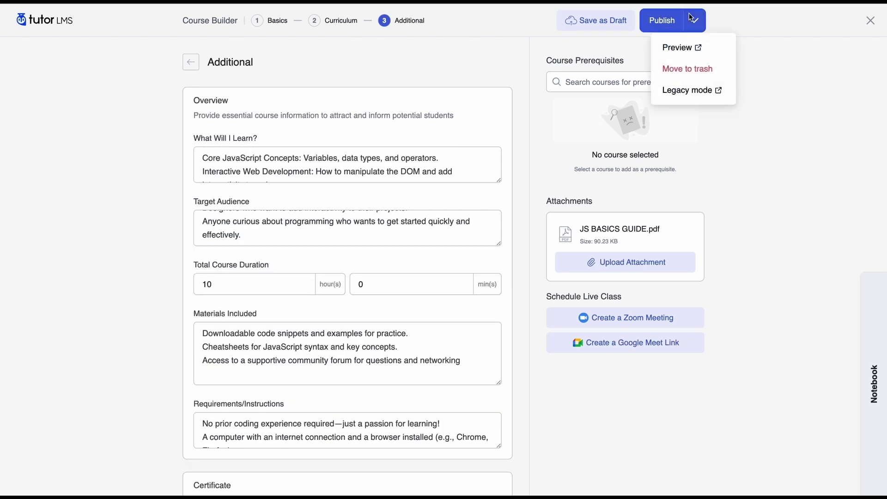
click(683, 48)
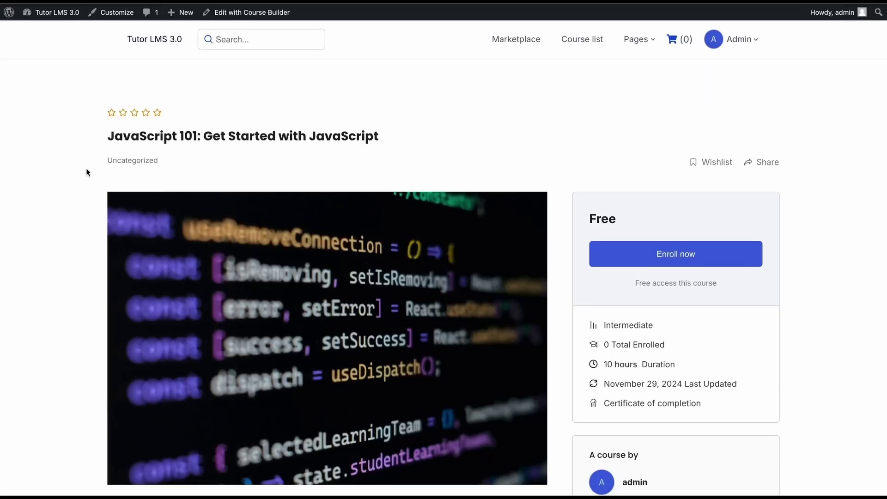
scroll(87, 172, down, 2)
scroll(86, 168, up, 1)
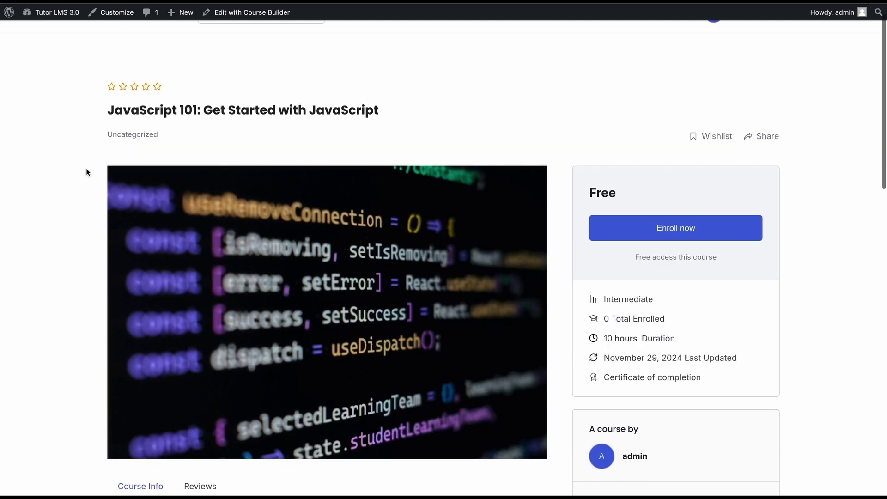
scroll(86, 169, down, 2)
scroll(86, 169, up, 1)
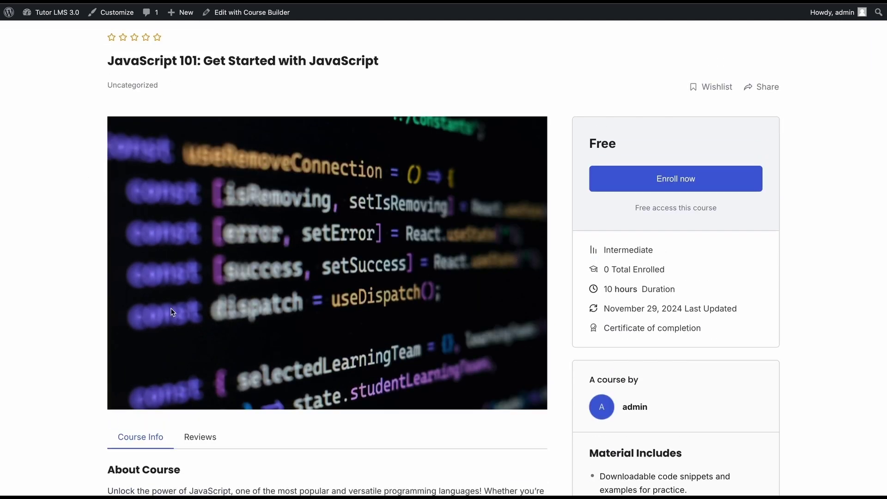
scroll(170, 309, down, 3)
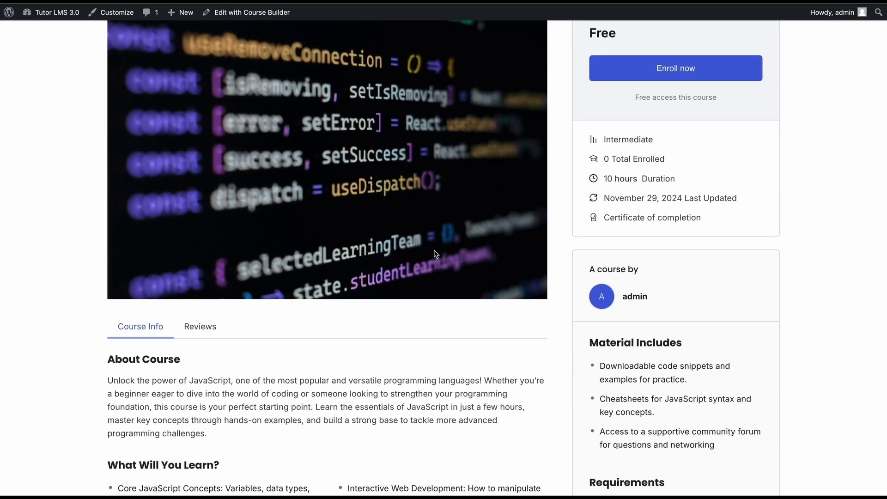
scroll(434, 251, down, 3)
scroll(150, 179, up, 1)
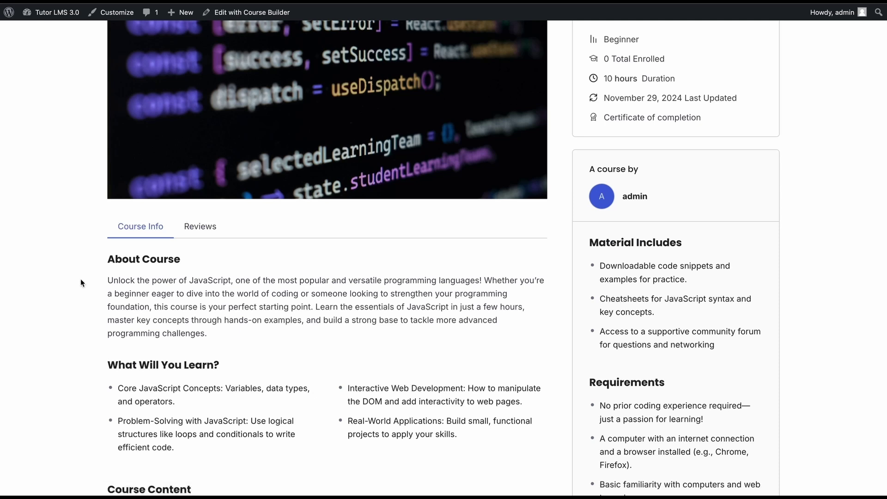
scroll(144, 304, down, 2)
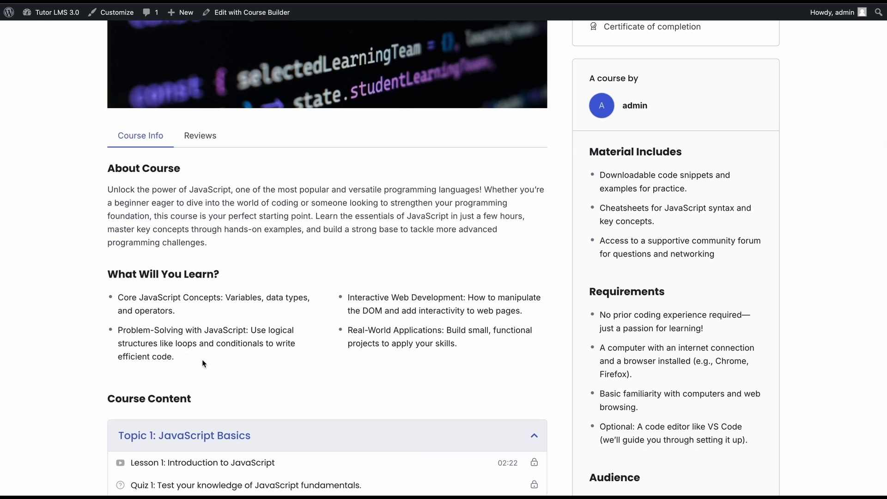
scroll(203, 363, down, 2)
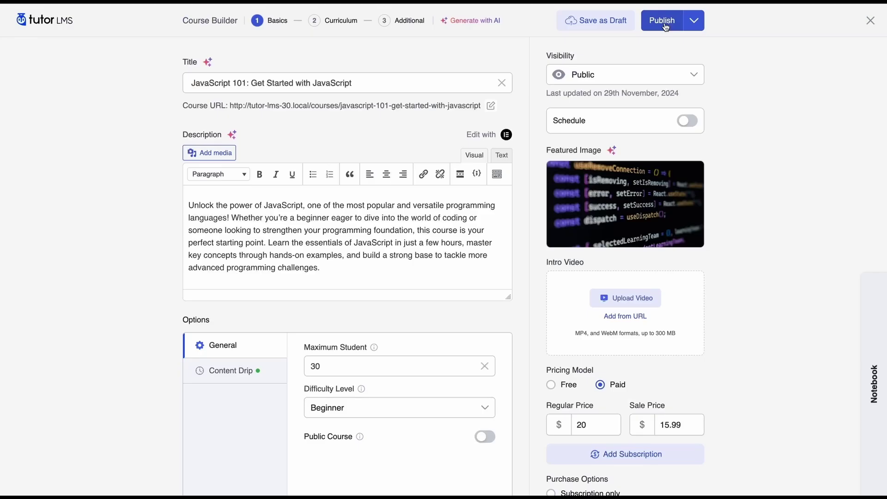
Publish JavaScript 101 and view its live course page priced $15.99, discounted from $20.
click(666, 28)
click(610, 27)
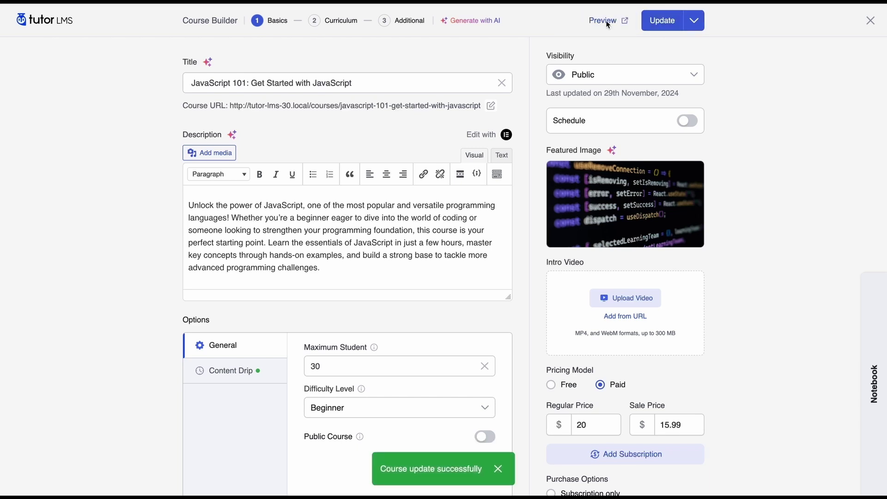
scroll(311, 256, down, 2)
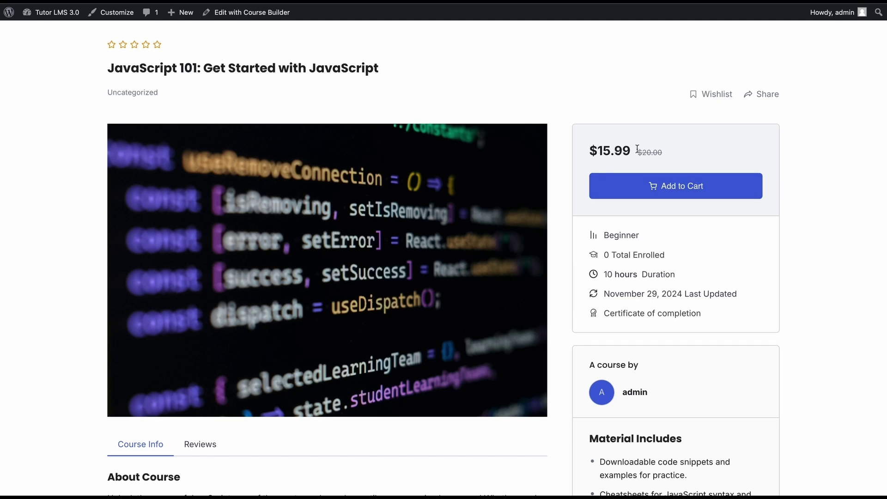
scroll(441, 417, down, 20)
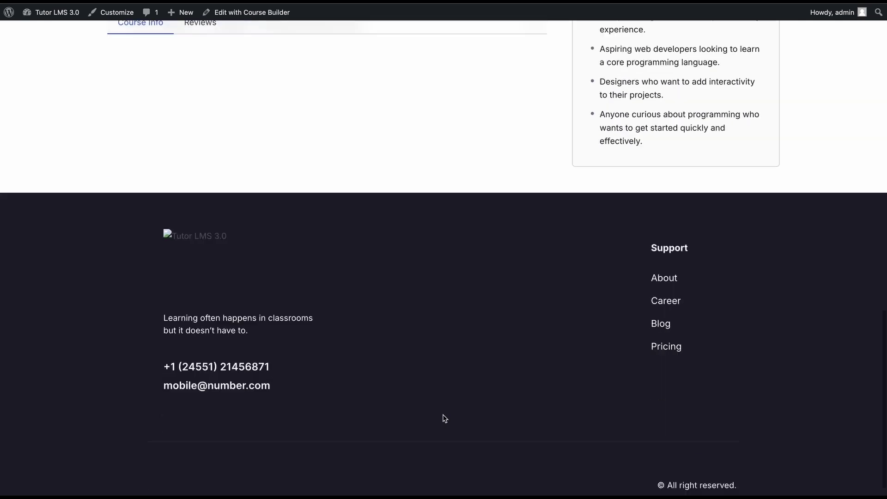
scroll(444, 418, up, 20)
scroll(444, 418, down, 1)
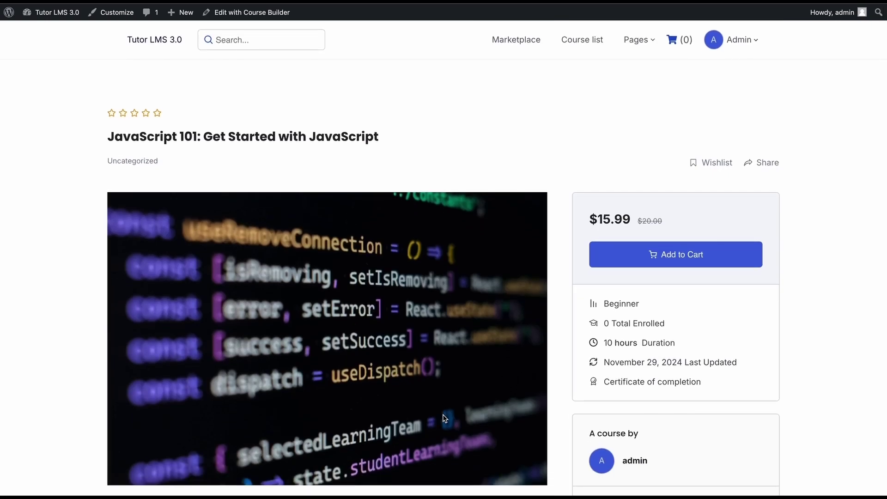